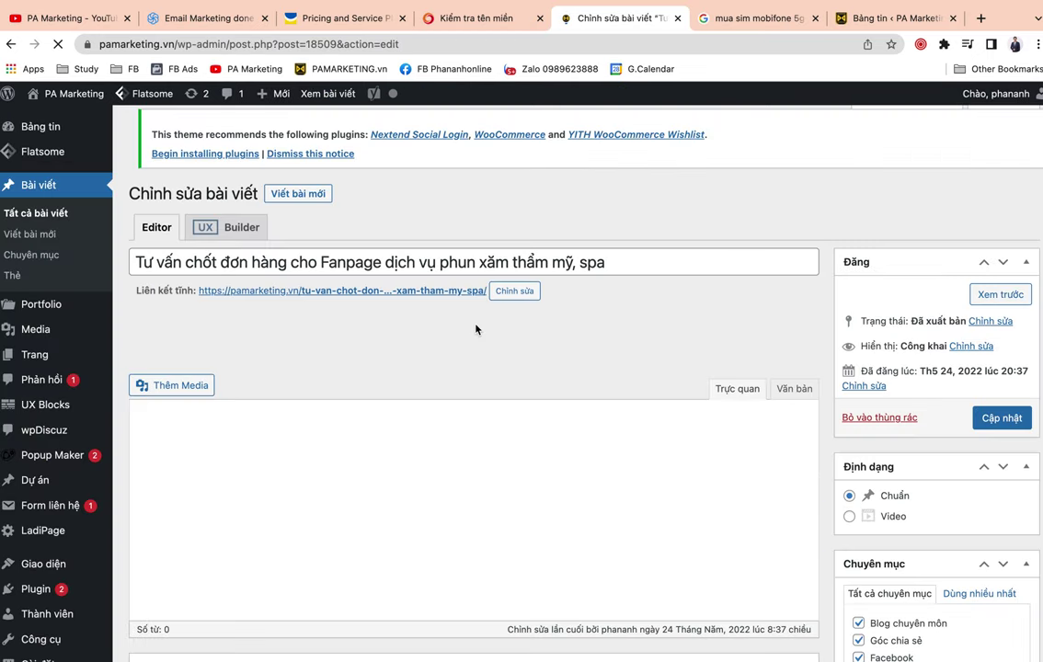
Step: Set the post's Yoast SEO focus keyphrase to "tư vấn chốt đơn hàng cho spa"
{"action": "scroll", "coordinate": [476, 324], "scroll_direction": "down", "scroll_amount": 5}
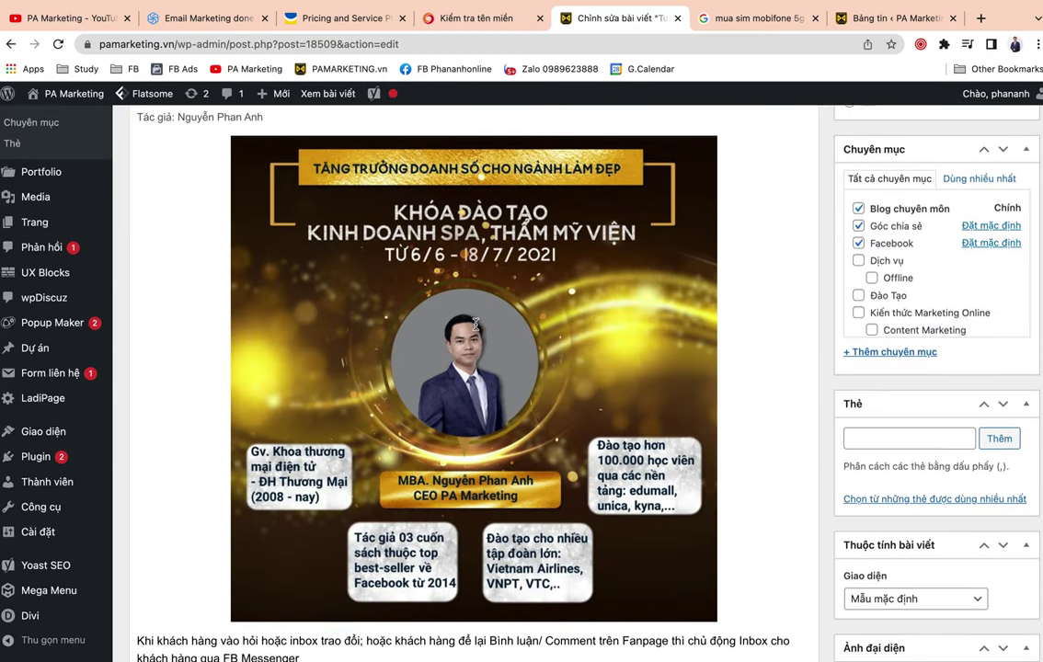
{"action": "scroll", "coordinate": [475, 324], "scroll_direction": "down", "scroll_amount": 10}
{"action": "scroll", "coordinate": [995, 424], "scroll_direction": "down", "scroll_amount": 8}
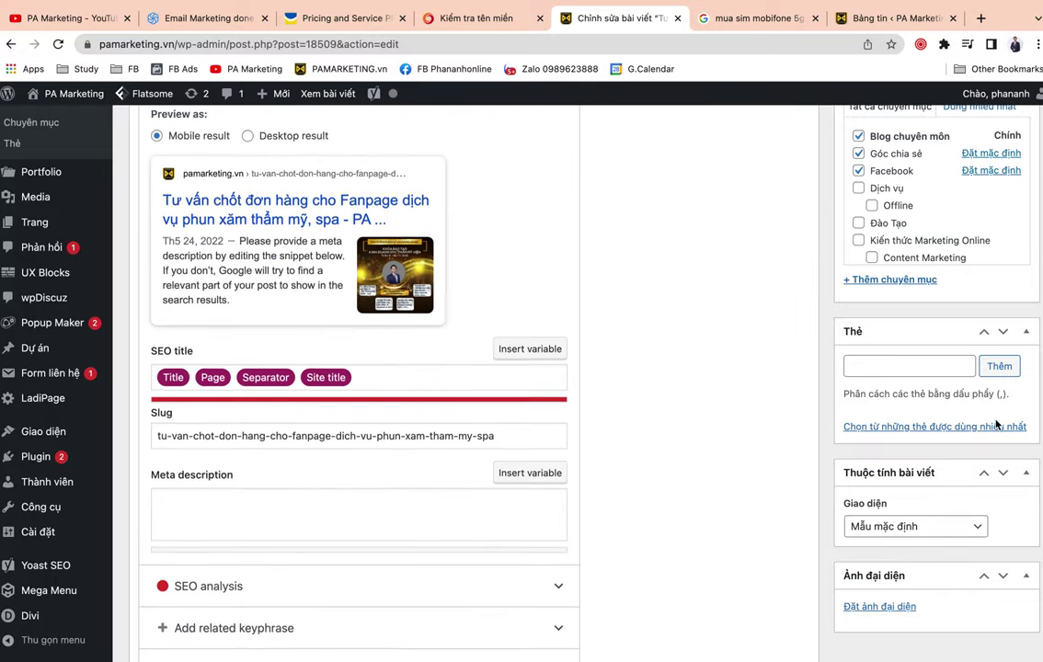
{"action": "scroll", "coordinate": [640, 447], "scroll_direction": "up", "scroll_amount": 5}
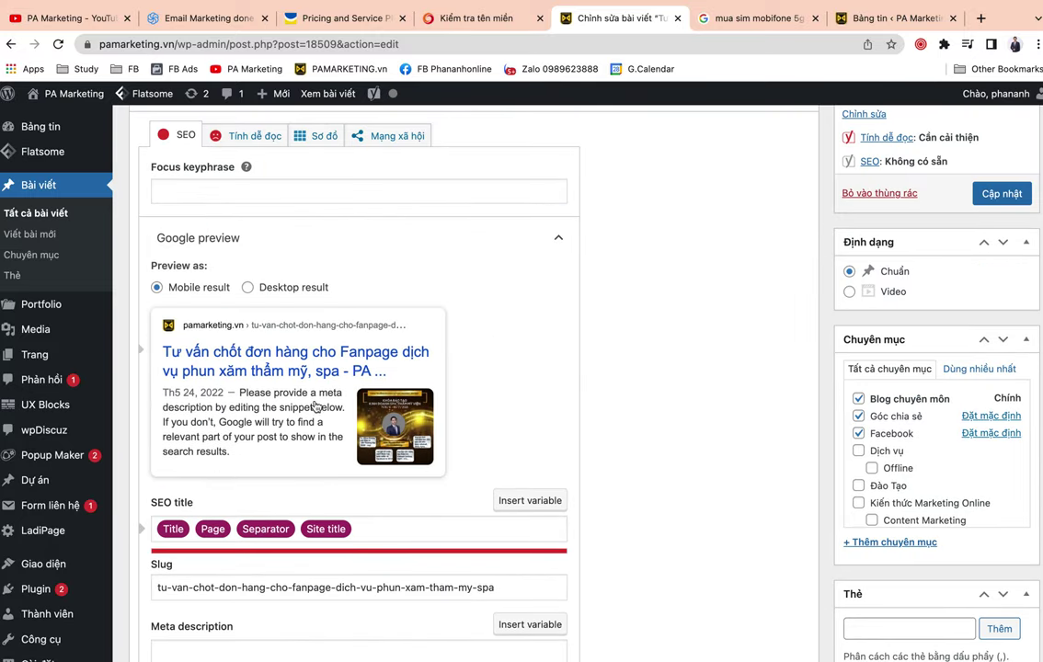
{"action": "scroll", "coordinate": [331, 369], "scroll_direction": "up", "scroll_amount": 2}
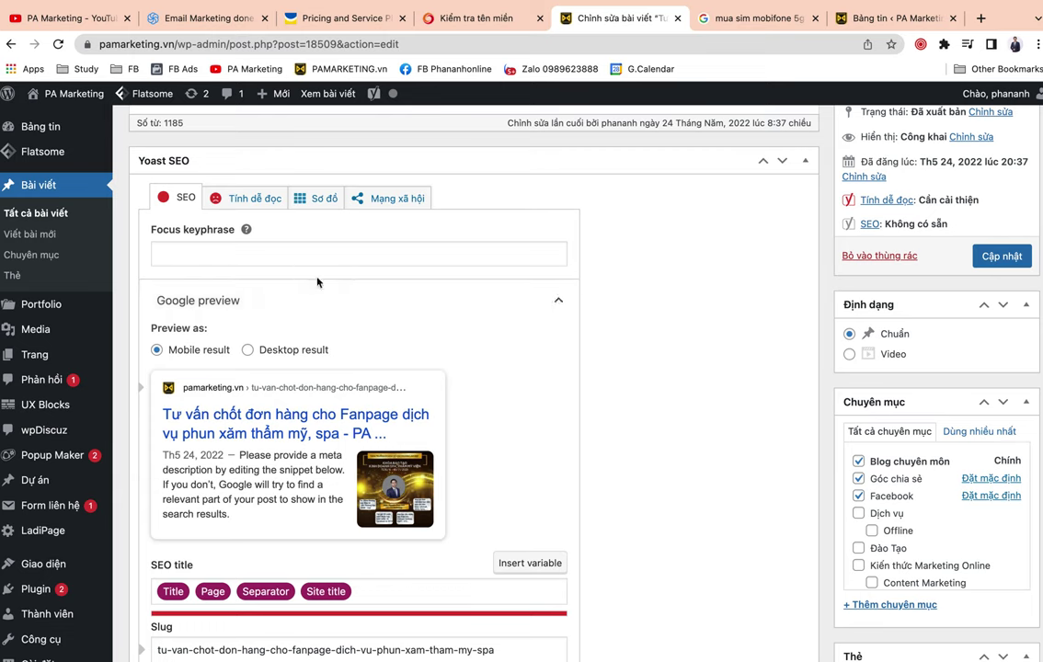
{"action": "left_click", "coordinate": [265, 258]}
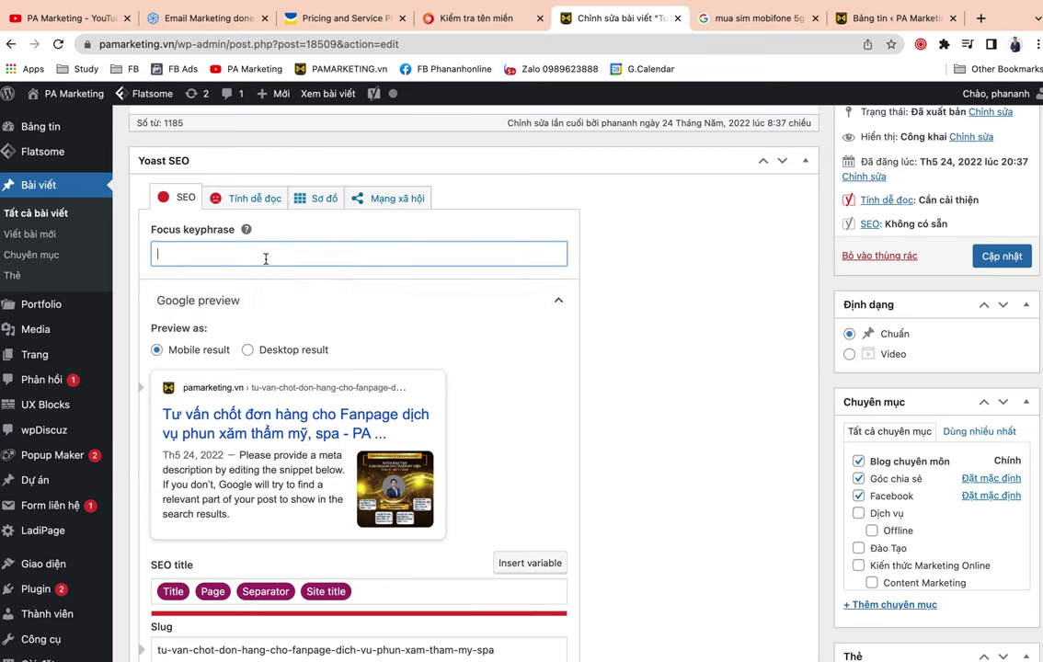
{"action": "type", "text": "tư vấn ho"}
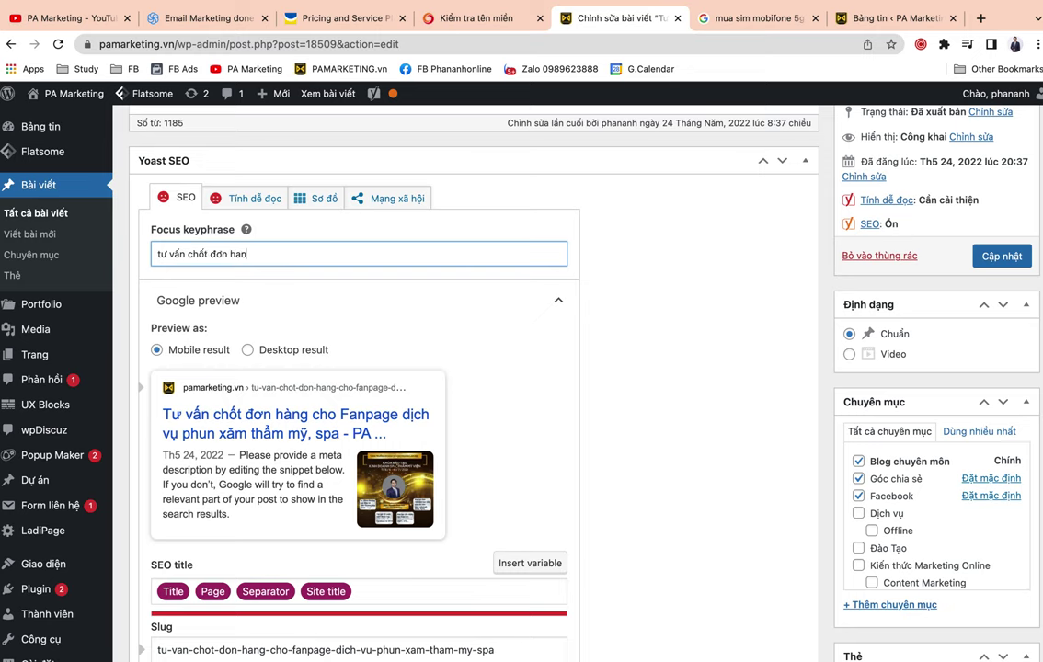
{"action": "type", "text": "c"}
{"action": "type", "text": "ho d"}
Step: Reuse the focus keyphrase in the meta description, worded as "Tư vấn quy trình chốt đơn hàng cho spa"
{"action": "key", "text": "super+a"}
{"action": "key", "text": "super+c"}
{"action": "scroll", "coordinate": [275, 414], "scroll_direction": "down", "scroll_amount": 5}
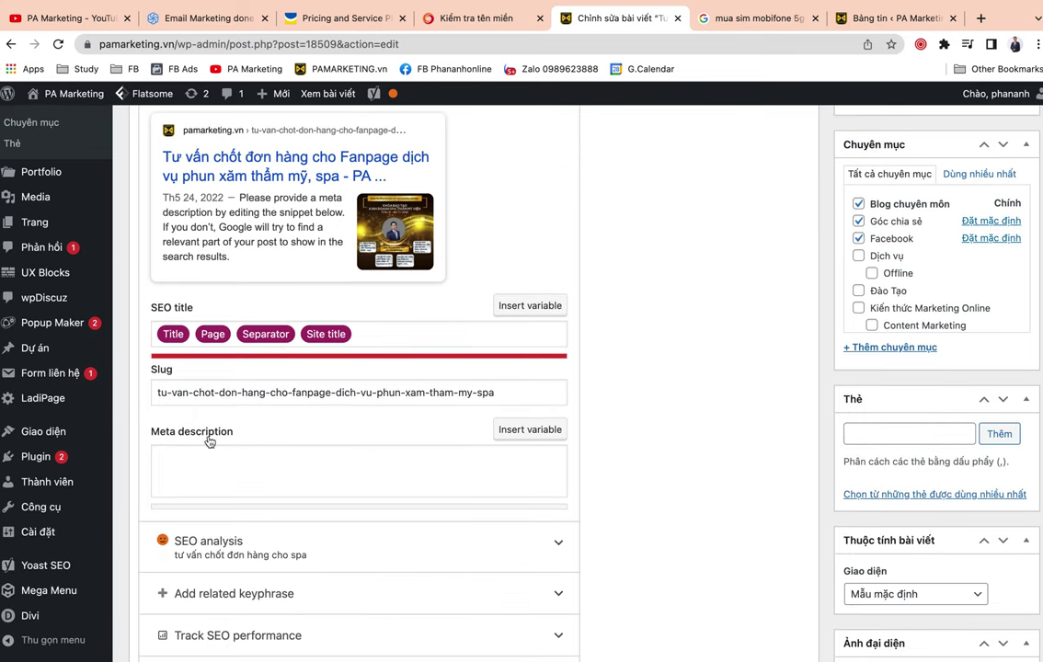
{"action": "left_click", "coordinate": [236, 473]}
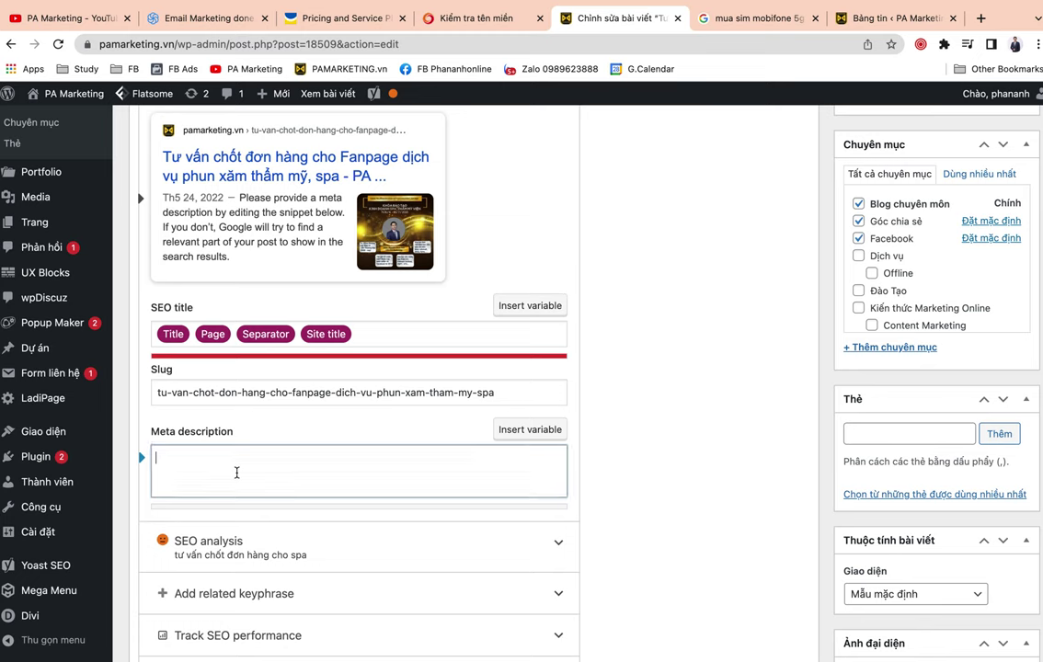
{"action": "key", "text": "super+v"}
{"action": "key", "text": "BackSpace"}
{"action": "type", "text": "Tư vấn "}
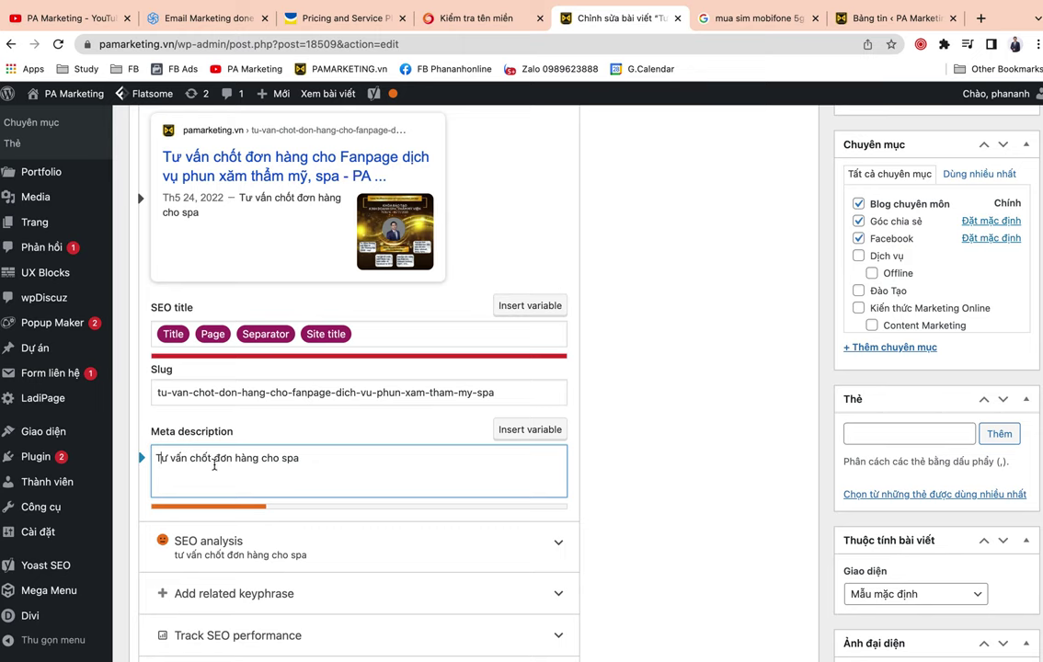
{"action": "type", "text": "quy trình"}
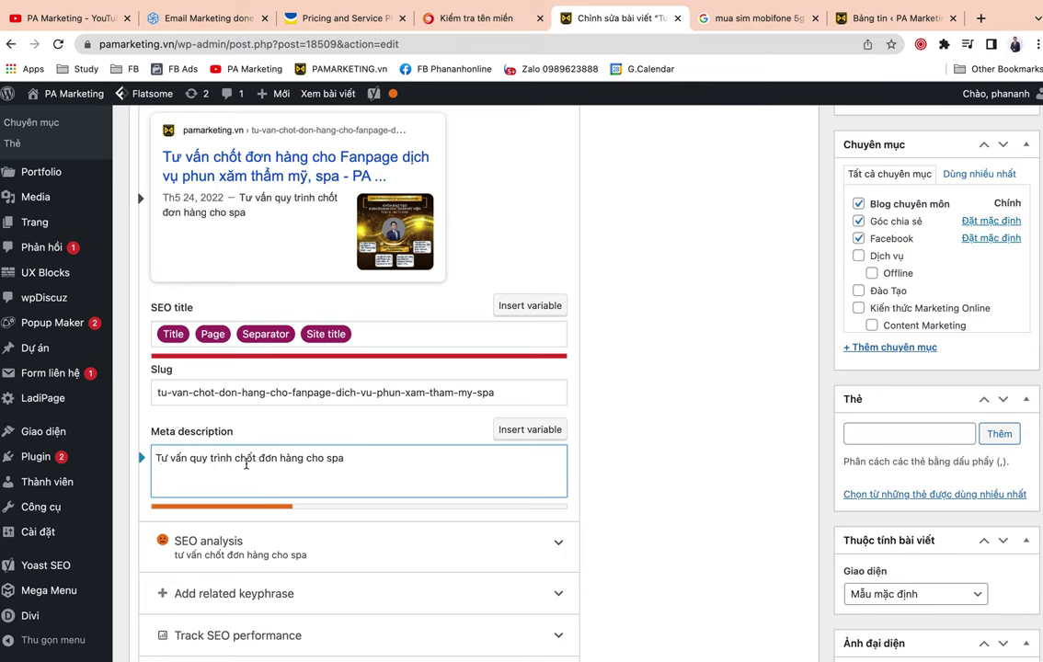
Step: Extend the meta description with ", thẩm mỹ viện, dịch vụ phun xăm thẩm mỹ hiệu quả và tăng tỷ lệ chốt đơn thành công."
{"action": "left_click", "coordinate": [377, 455]}
{"action": "type", "text": ", thẩm mỹ vie"}
{"action": "type", "text": "n, dịch vụ p"}
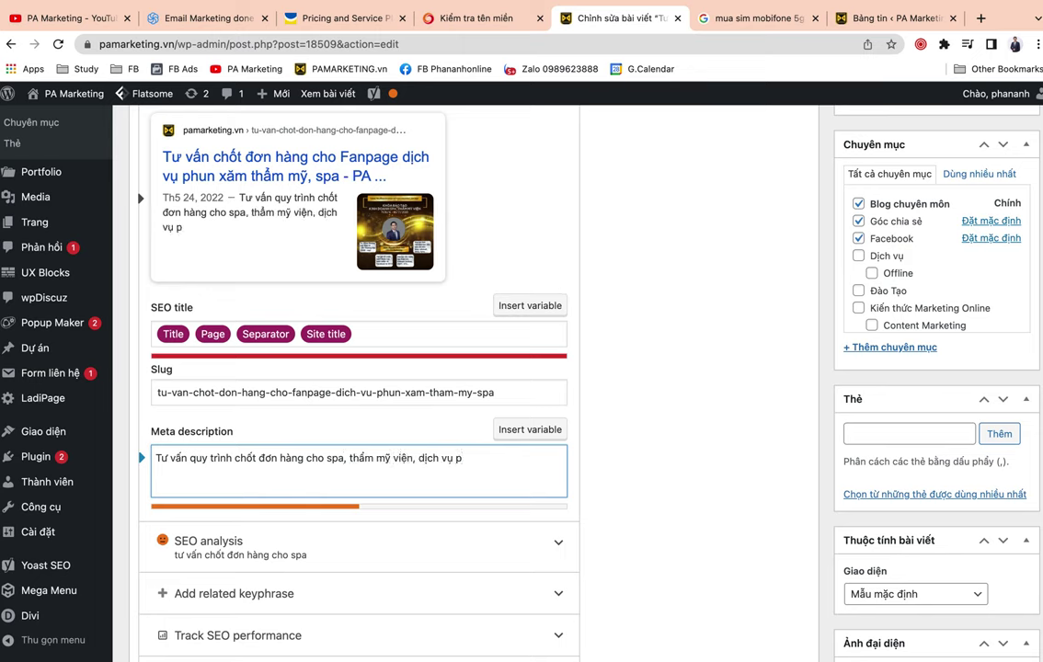
{"action": "type", "text": "hun xăm thẩm mỹ"}
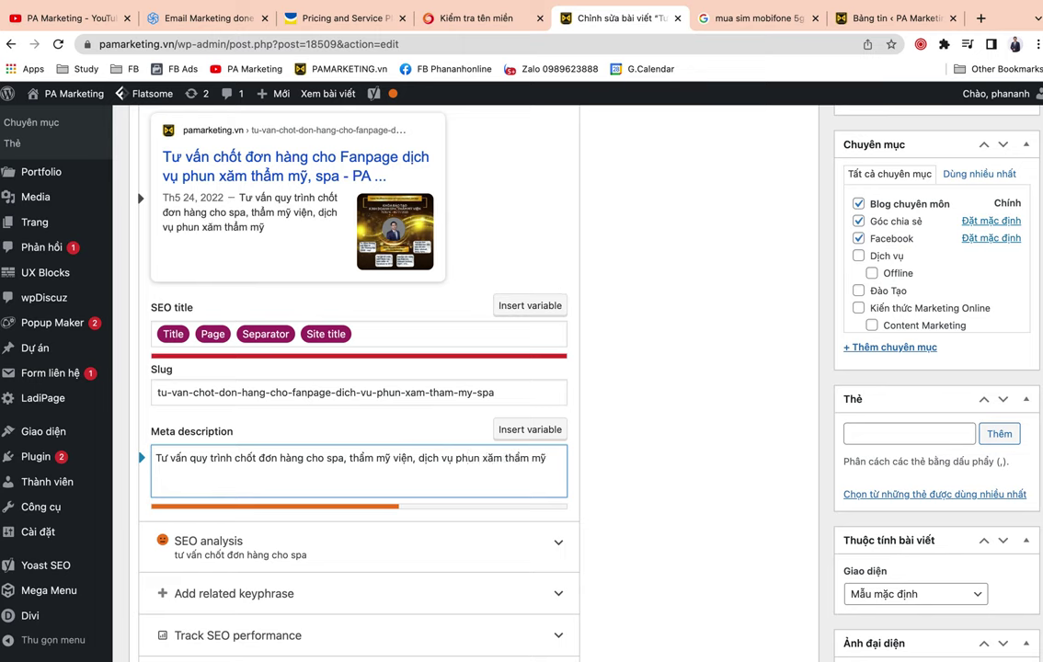
{"action": "type", "text": " hiệu quả và tăng tỷ "}
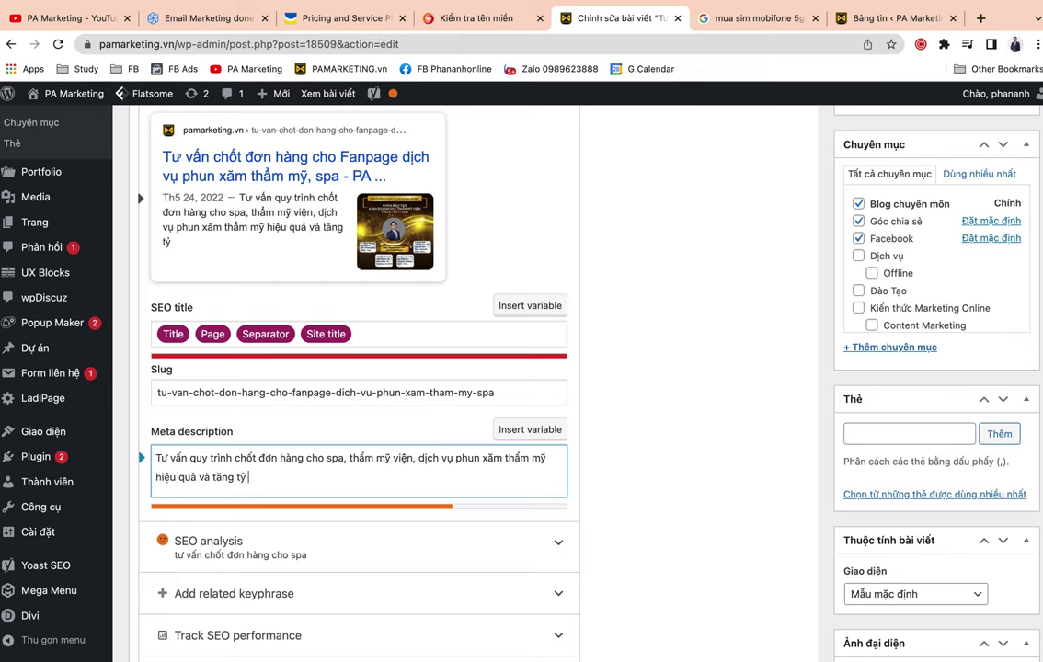
{"action": "type", "text": "lệ chốt đơne"}
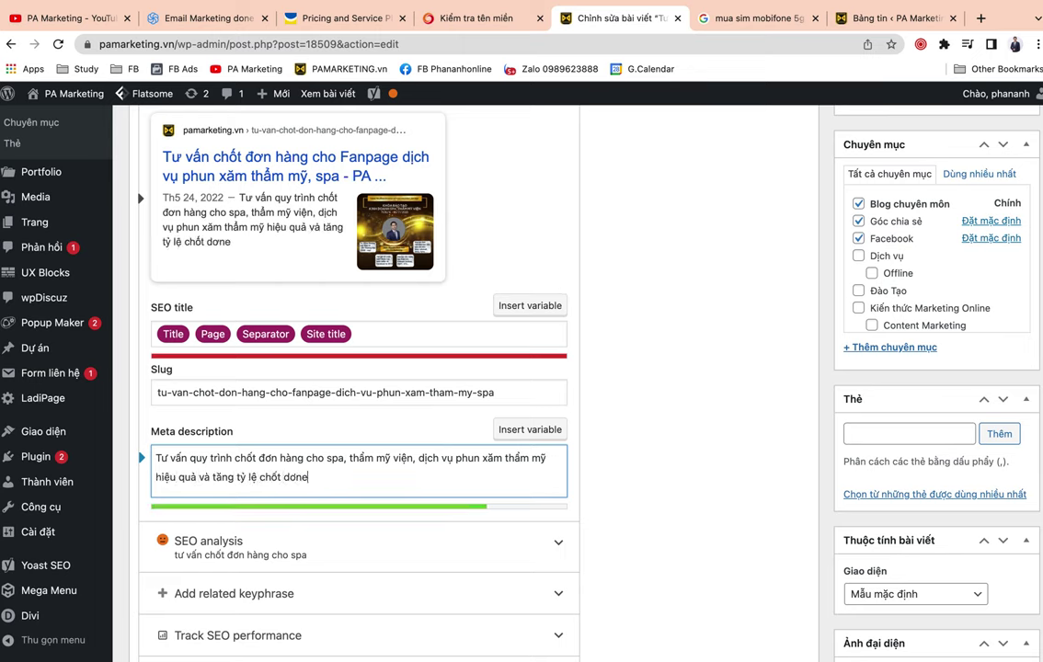
{"action": "key", "text": "BackSpace"}
{"action": "type", "text": " thành công."}
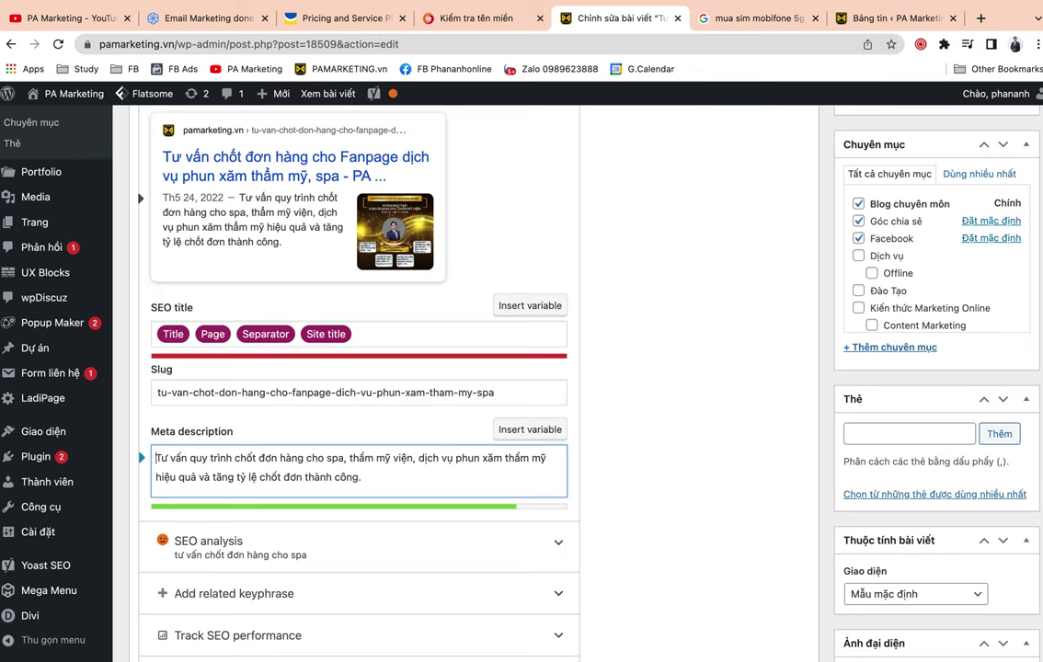
Step: Insert "chuẩn mực" after "chốt đơn hàng" in the meta description
{"action": "left_click", "coordinate": [235, 460]}
{"action": "type", "text": "chu"}
{"action": "key", "text": "BackSpace"}
{"action": "key", "text": "BackSpace"}
{"action": "key", "text": "BackSpace"}
{"action": "left_click", "coordinate": [307, 458]}
{"action": "type", "text": "chuẩn mực"}
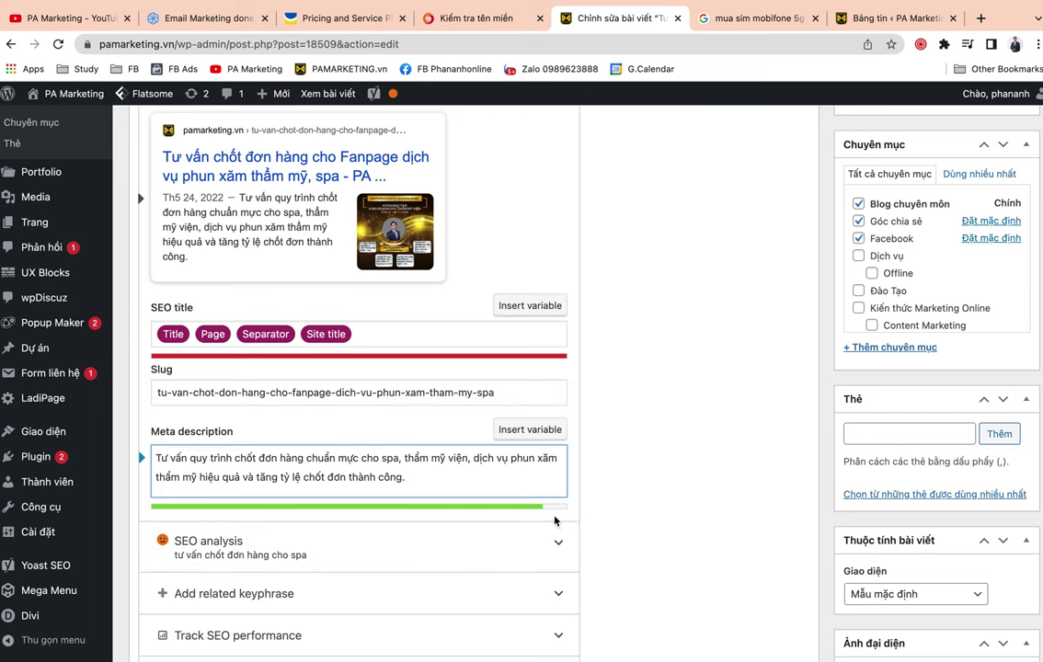
Step: Search the media library for "spa" and set Nghien-cuu-khach-hang-va-thi-truong-nganh-Spa..png as the post's featured image
{"action": "scroll", "coordinate": [688, 444], "scroll_direction": "down", "scroll_amount": 3}
{"action": "scroll", "coordinate": [689, 445], "scroll_direction": "up", "scroll_amount": 12}
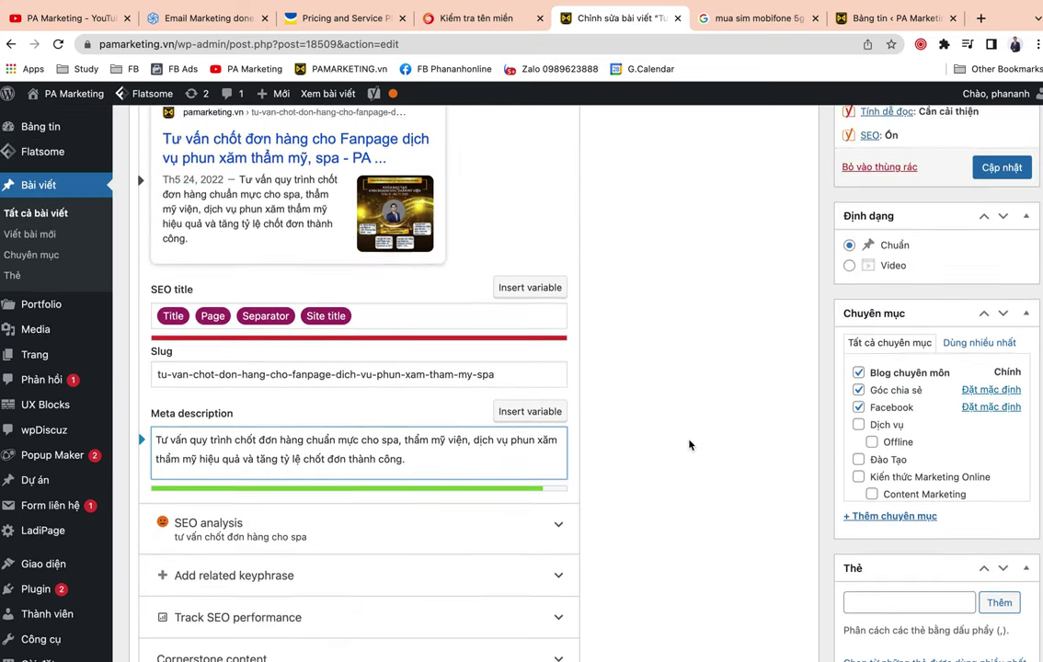
{"action": "scroll", "coordinate": [688, 445], "scroll_direction": "down", "scroll_amount": 4}
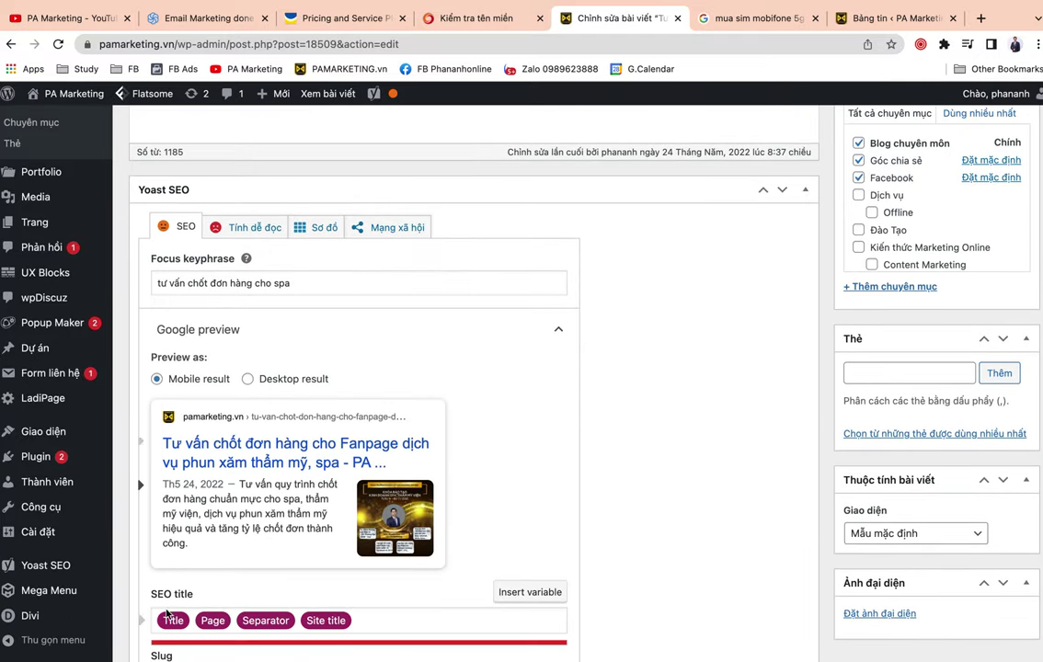
{"action": "scroll", "coordinate": [674, 454], "scroll_direction": "down", "scroll_amount": 8}
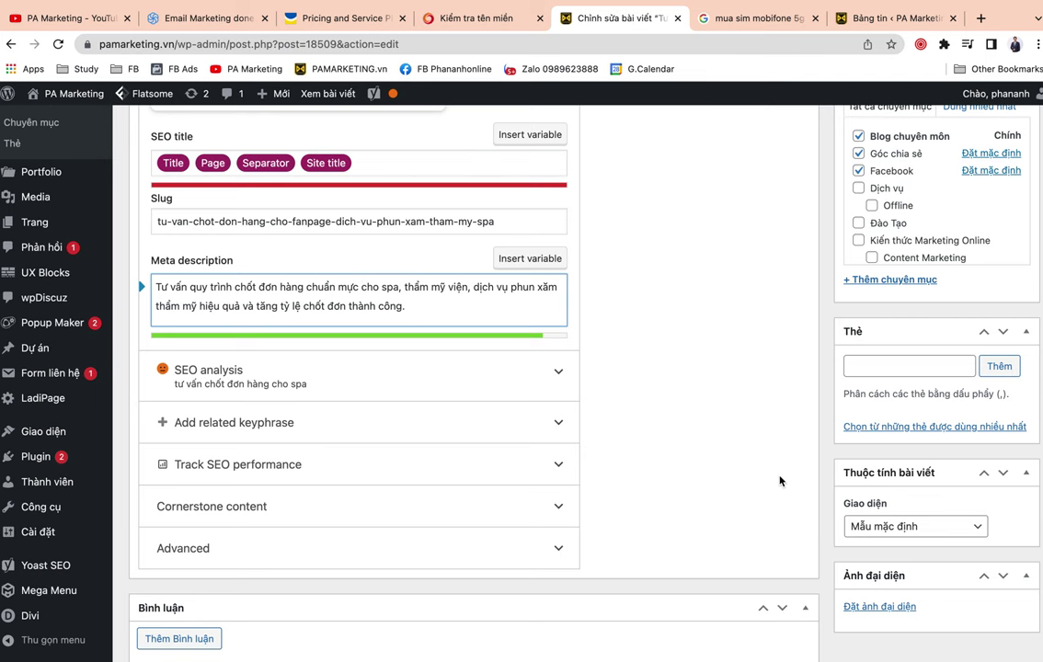
{"action": "scroll", "coordinate": [778, 510], "scroll_direction": "down", "scroll_amount": 2}
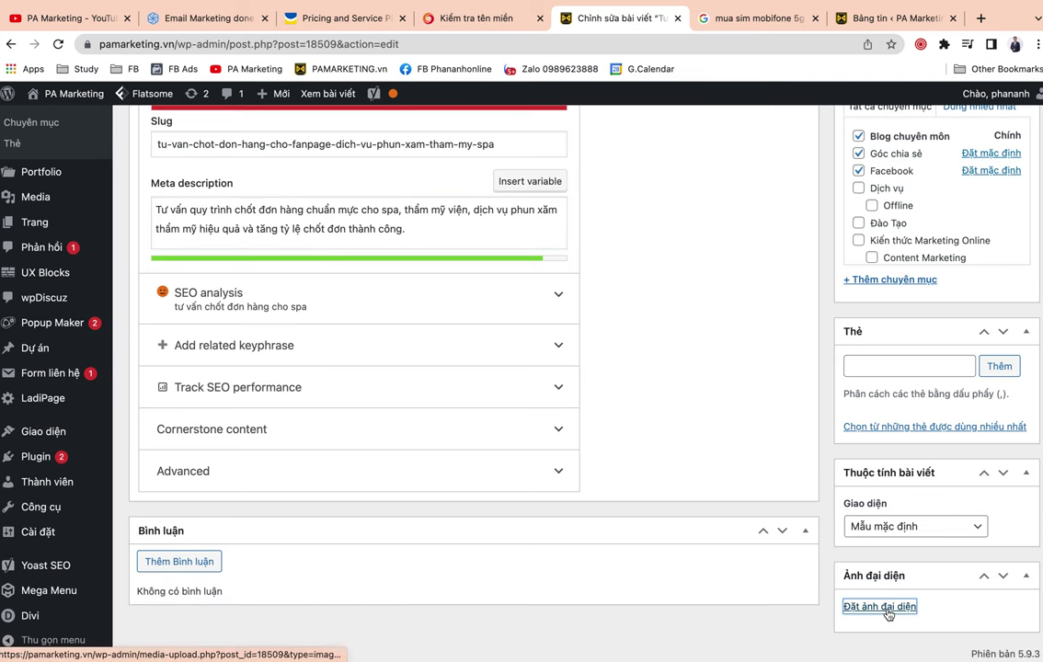
{"action": "left_click", "coordinate": [886, 608]}
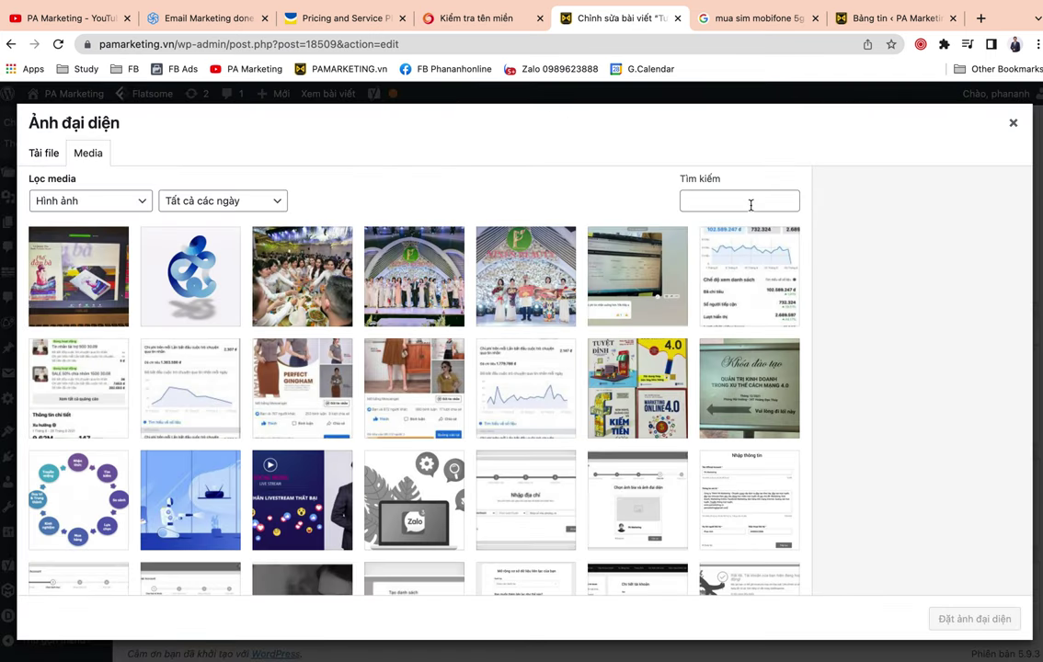
{"action": "left_click", "coordinate": [733, 199]}
{"action": "type", "text": "spa"}
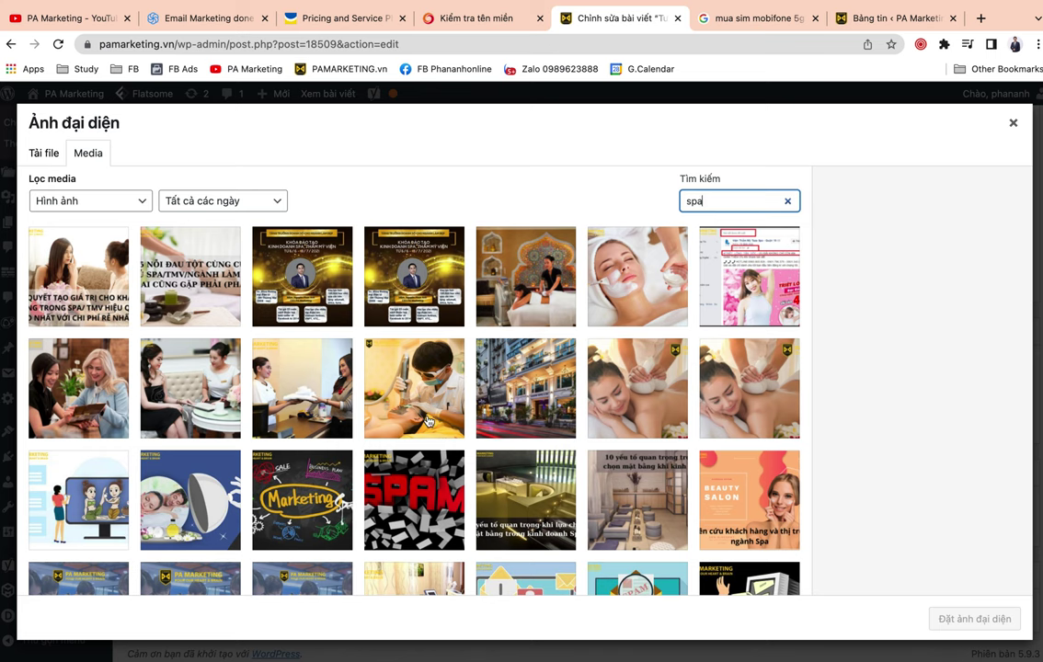
{"action": "scroll", "coordinate": [368, 372], "scroll_direction": "down", "scroll_amount": 2}
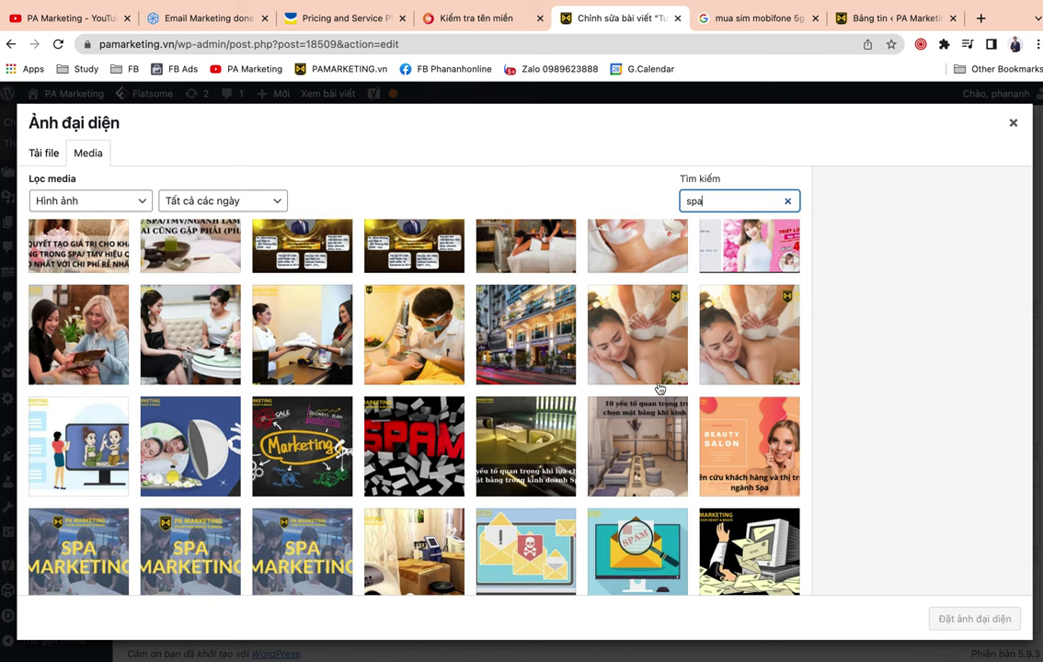
{"action": "left_click", "coordinate": [733, 453]}
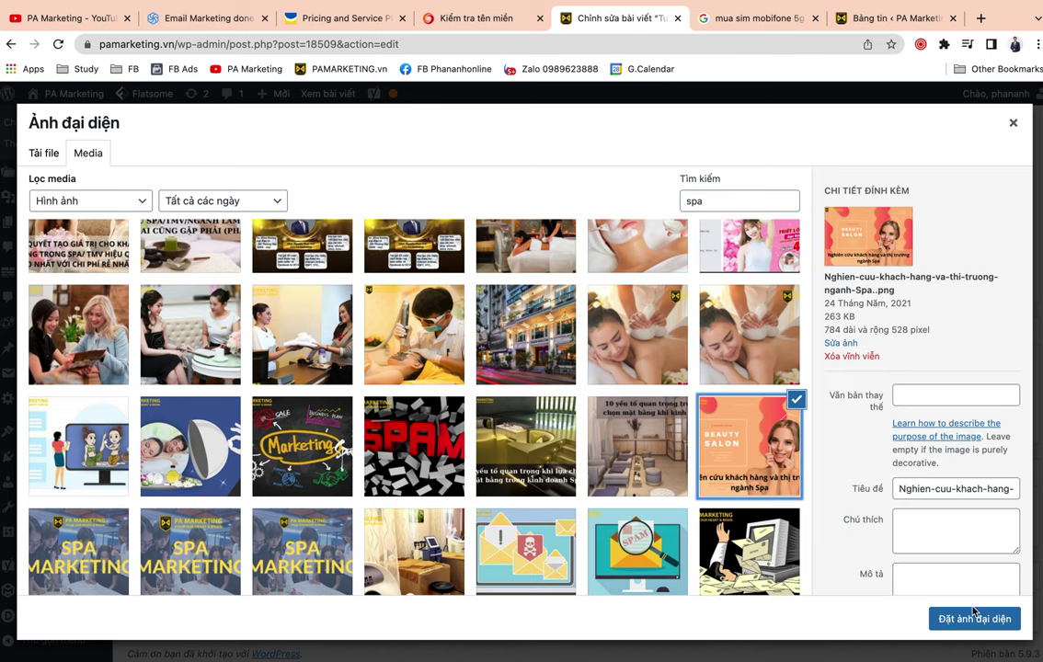
{"action": "left_click", "coordinate": [973, 616]}
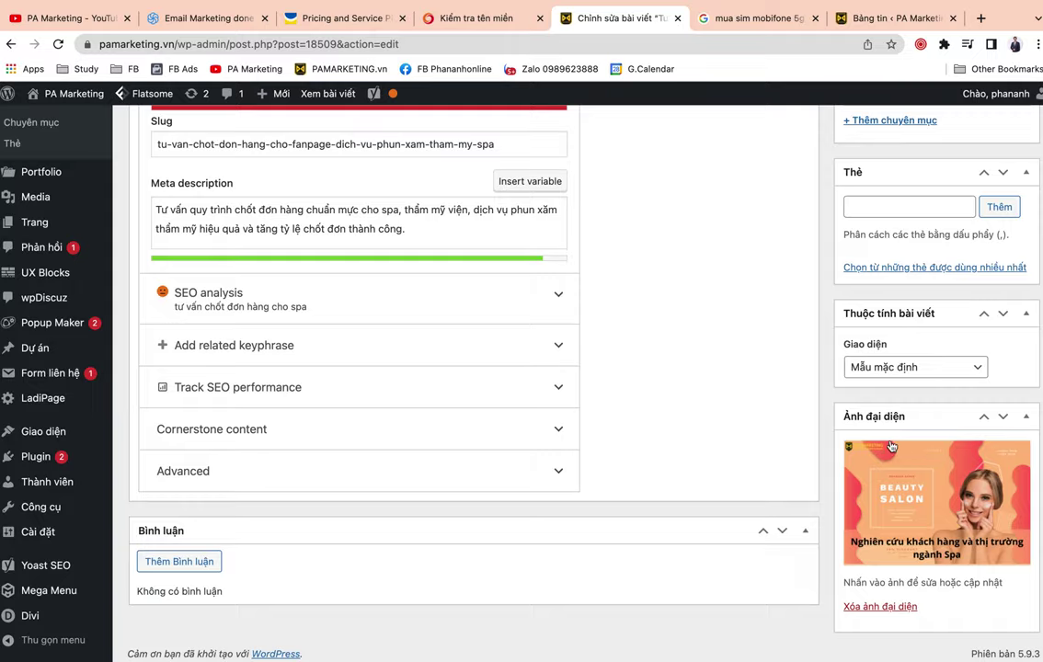
Step: Copy the article's main heading and paste it below the banner image, above the paragraph starting "Khi khách hàng vào hỏi"
{"action": "scroll", "coordinate": [733, 419], "scroll_direction": "up", "scroll_amount": 20}
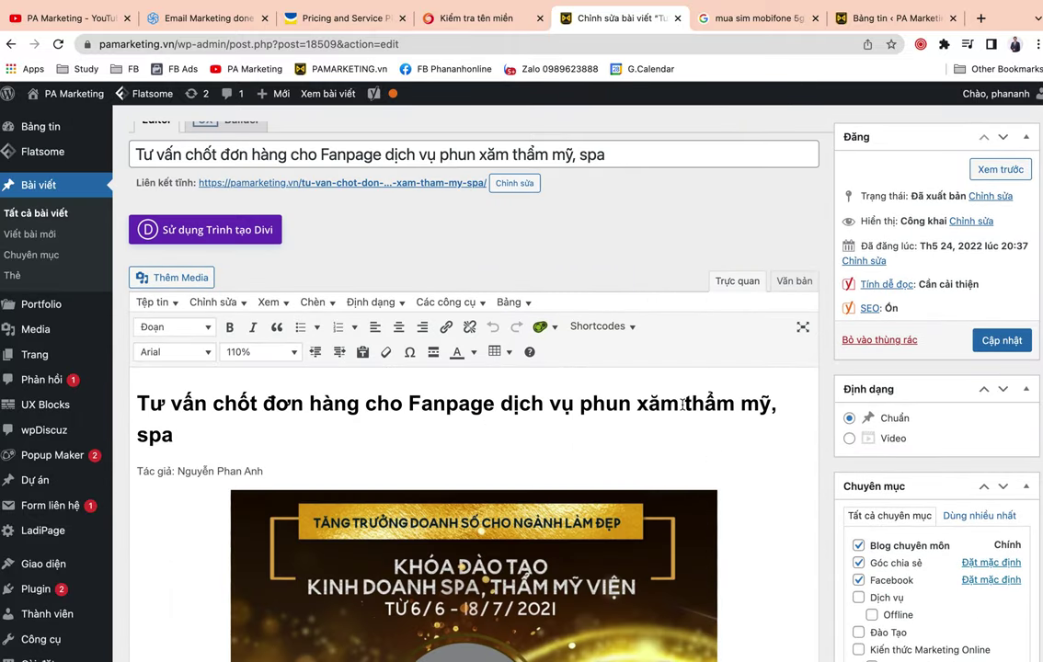
{"action": "scroll", "coordinate": [684, 404], "scroll_direction": "up", "scroll_amount": 2}
{"action": "scroll", "coordinate": [603, 356], "scroll_direction": "down", "scroll_amount": 4}
{"action": "left_click_drag", "start_coordinate": [184, 377], "coordinate": [123, 301]}
{"action": "key", "text": "ctrl+c"}
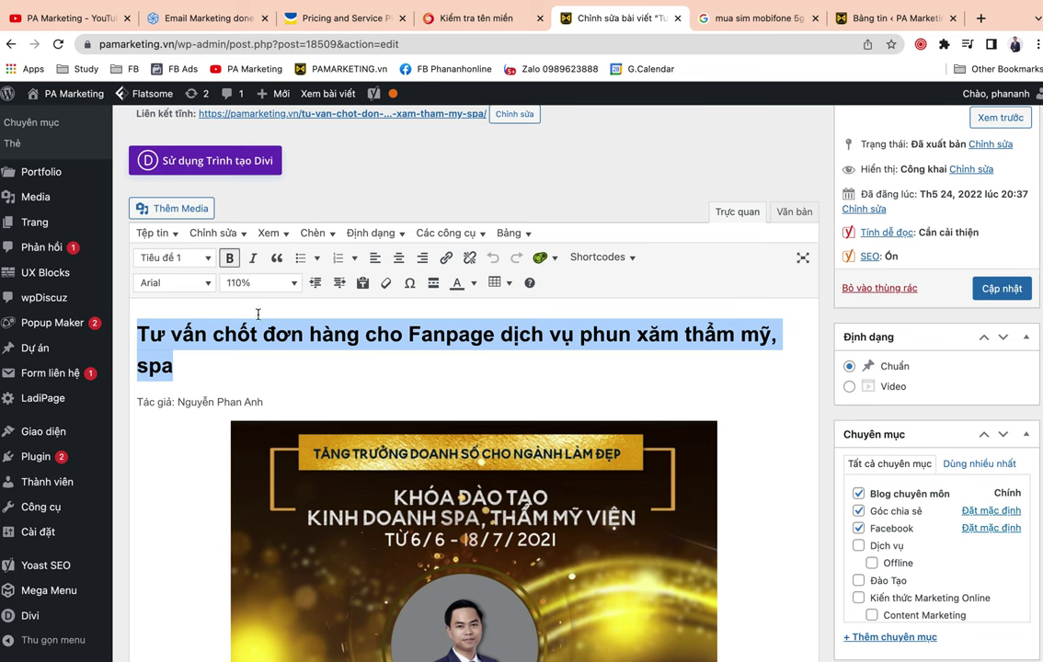
{"action": "scroll", "coordinate": [257, 315], "scroll_direction": "down", "scroll_amount": 10}
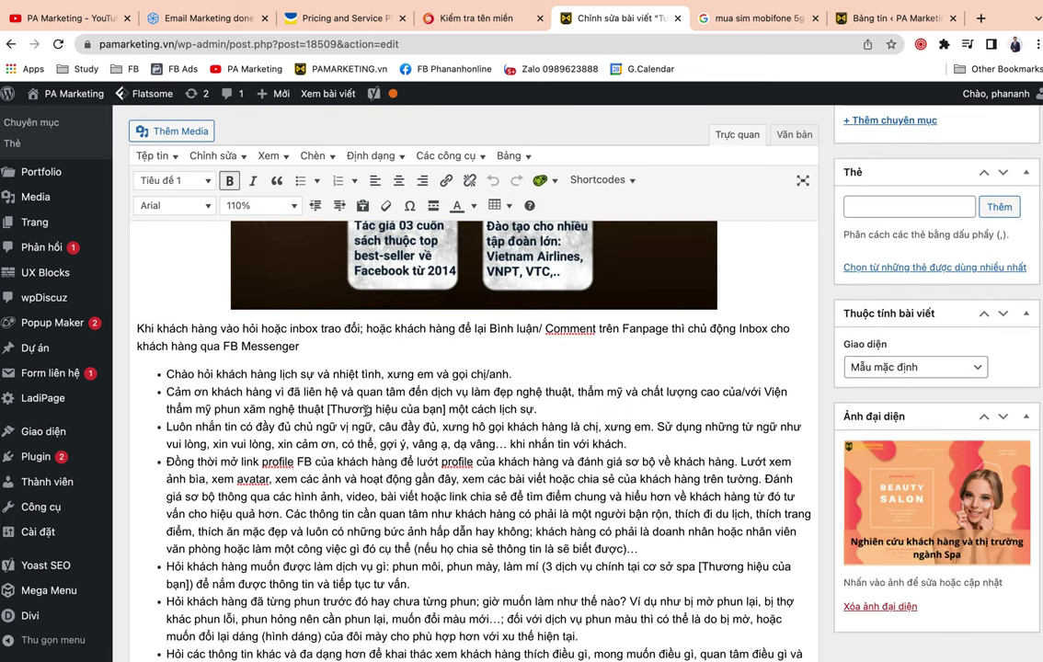
{"action": "scroll", "coordinate": [348, 364], "scroll_direction": "up", "scroll_amount": 10}
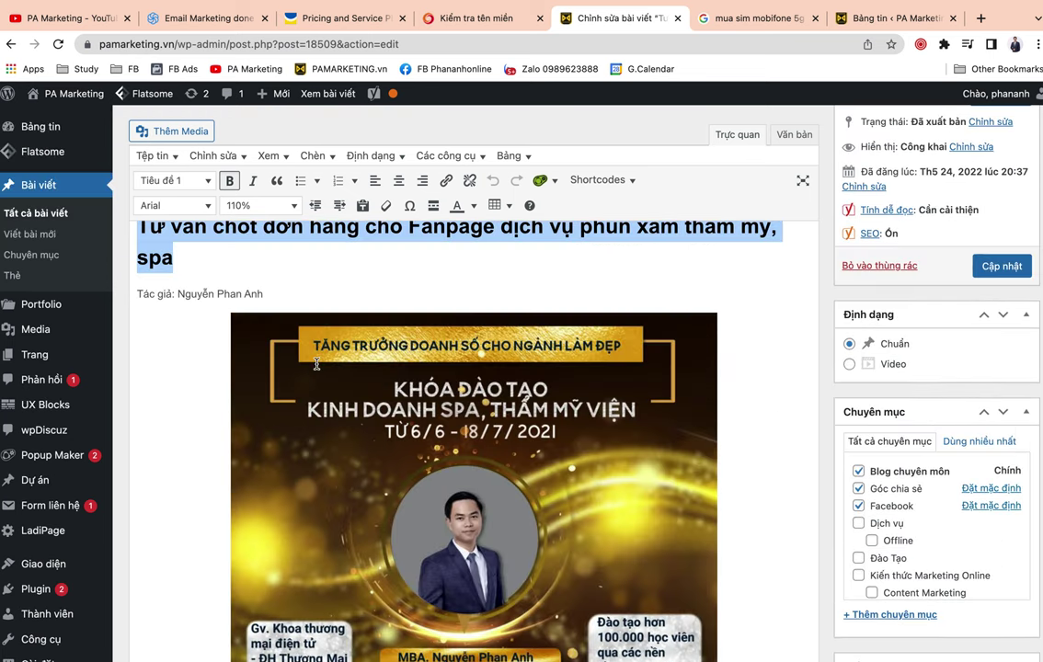
{"action": "scroll", "coordinate": [316, 364], "scroll_direction": "down", "scroll_amount": 5}
{"action": "left_click", "coordinate": [138, 512]}
{"action": "key", "text": "Return"}
{"action": "key", "text": "Up"}
{"action": "key", "text": "ctrl+v"}
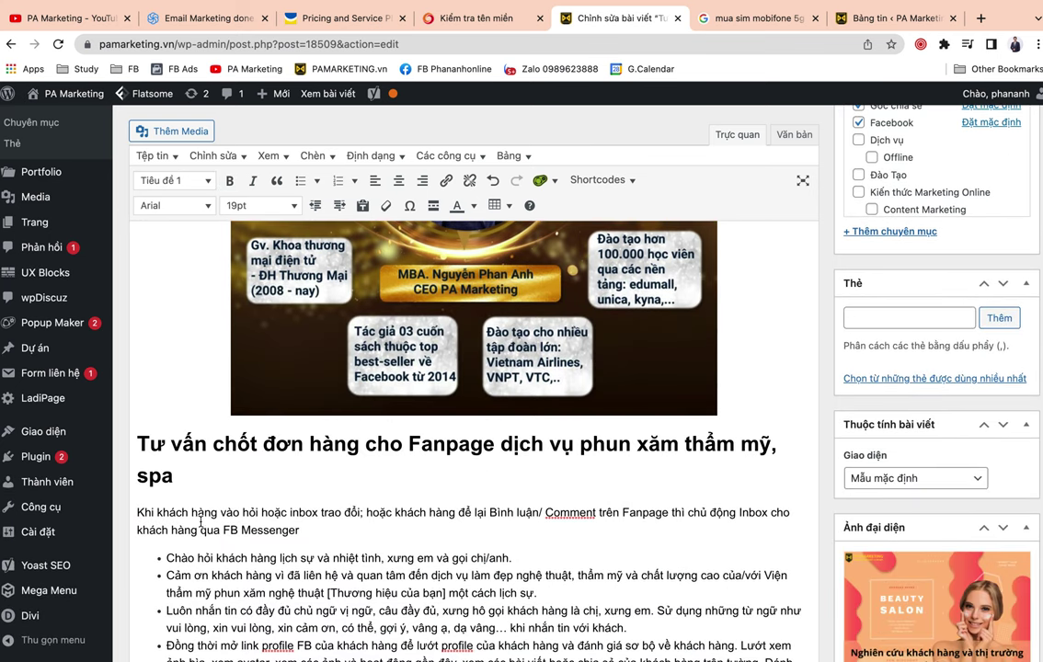
Step: Prefix the pasted heading with "Bài viết sau đây sẽ hướng dẫn các bạn, các chủ spa, chủ thẩm mỹ viện, kỹ thuật viên spa quy trình"
{"action": "left_click", "coordinate": [138, 445]}
{"action": "type", "text": "Sa d"}
{"action": "key", "text": "BackSpace"}
{"action": "key", "text": "BackSpace"}
{"action": "key", "text": "BackSpace"}
{"action": "key", "text": "BackSpace"}
{"action": "type", "text": "Bài viết"}
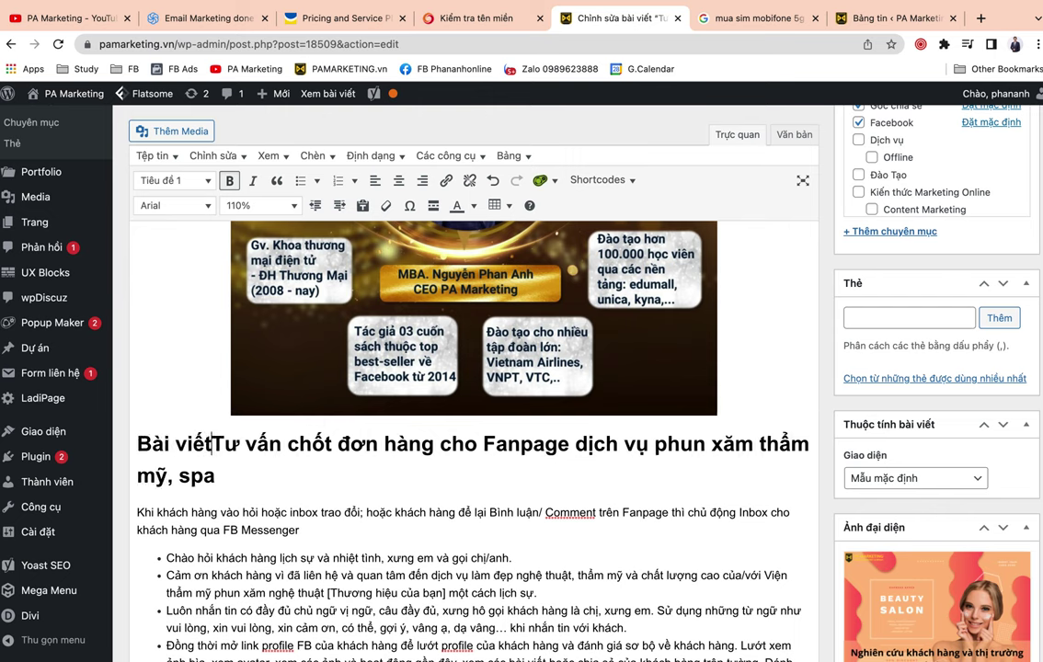
{"action": "type", "text": " sau đây sẽ hướng dẫn các bạn, các c"}
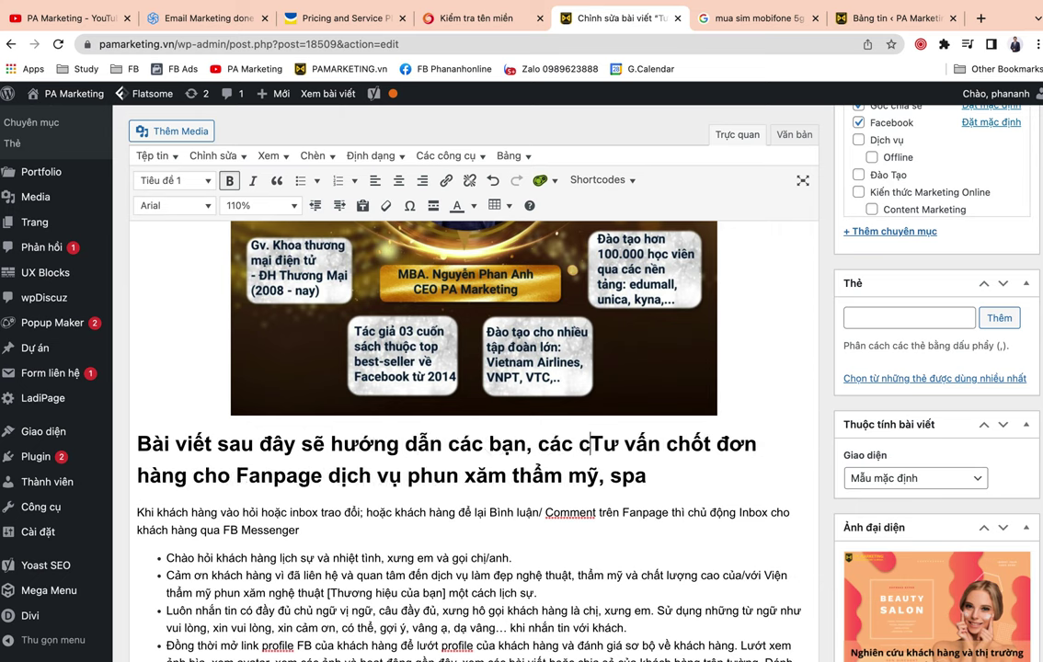
{"action": "type", "text": "hủ spa, chr"}
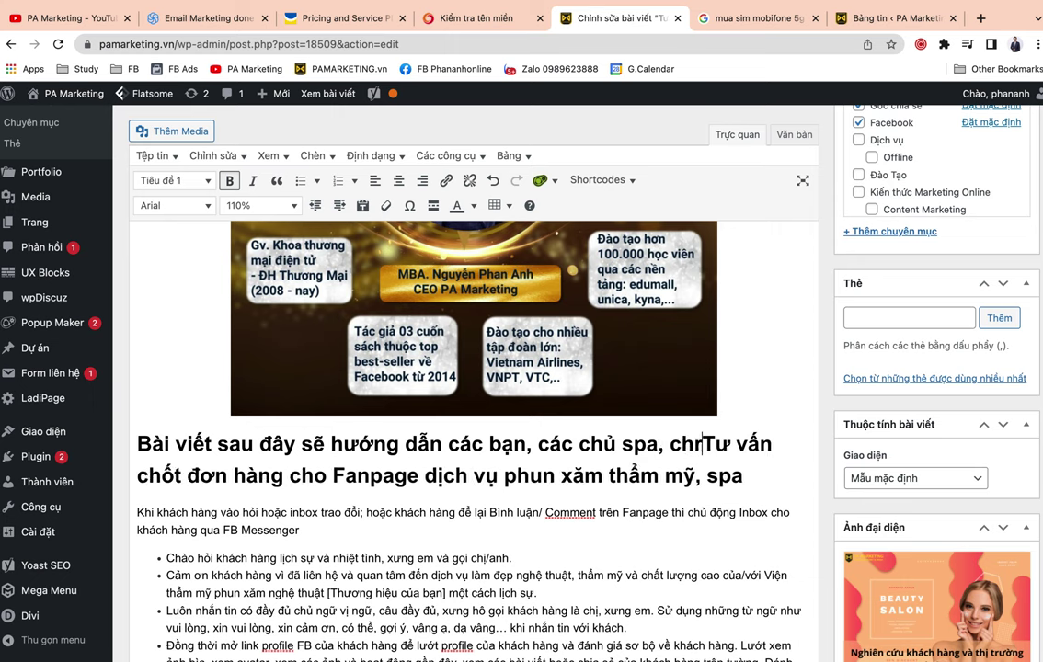
{"action": "type", "text": "u thâm"}
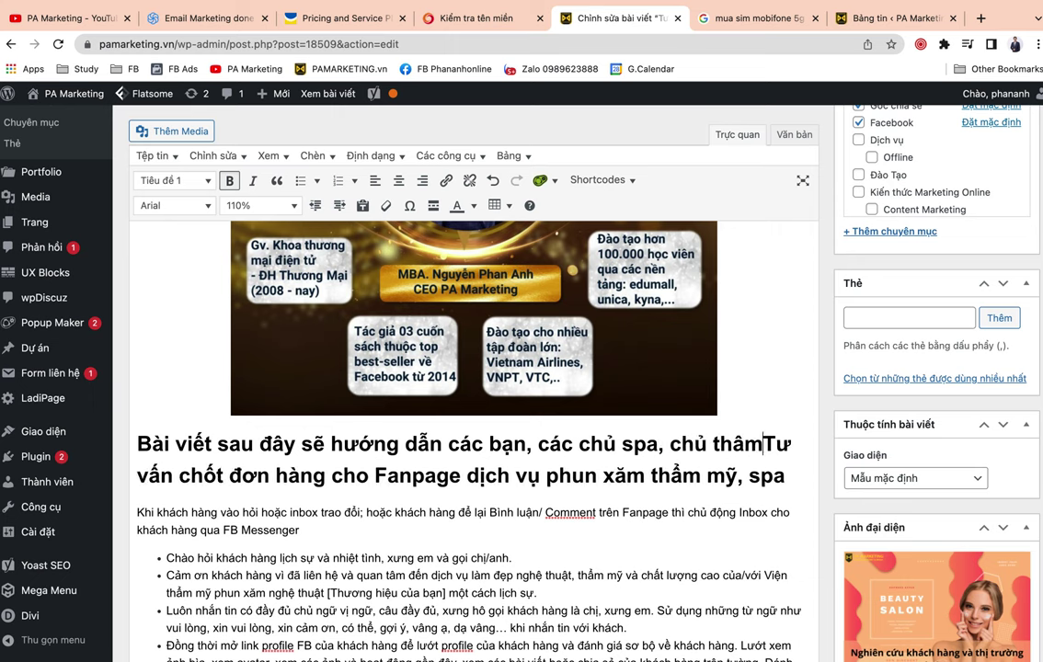
{"action": "type", "text": "r mỹ viên"}
{"action": "type", "text": "j, kyx thua"}
{"action": "type", "text": "ajt vieen s"}
{"action": "type", "text": "pa"}
{"action": "type", "text": " quy trinhf"}
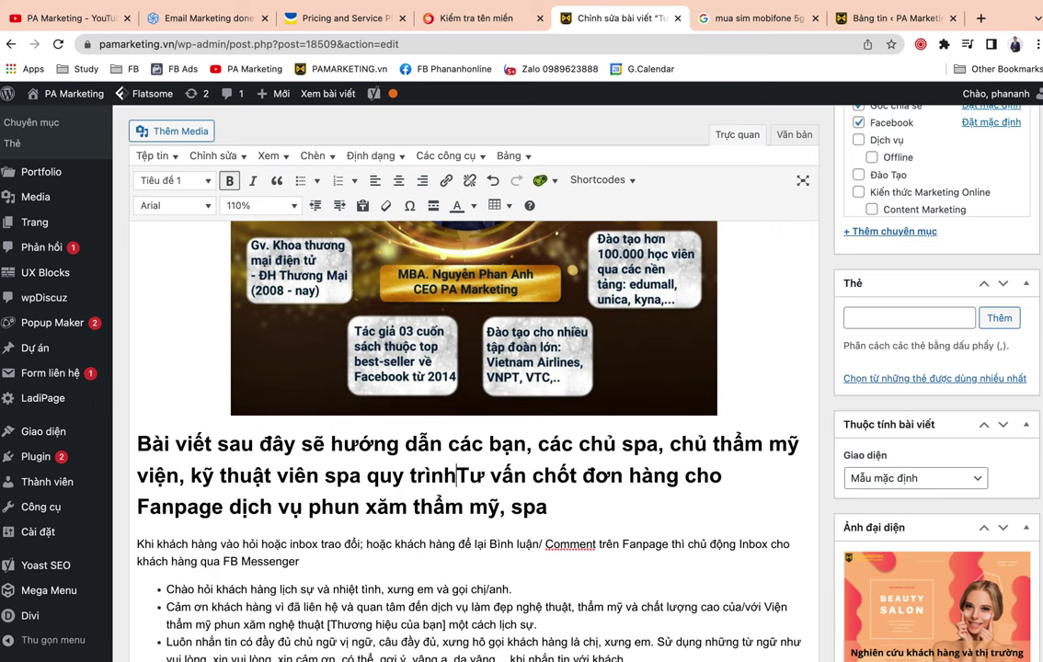
Step: Reword the middle of the pasted heading to "tư vấn và chốt đơn hàng trên Fanpage"
{"action": "key", "text": "Delete"}
{"action": "type", "text": "t"}
{"action": "left_click", "coordinate": [527, 476]}
{"action": "type", "text": "và"}
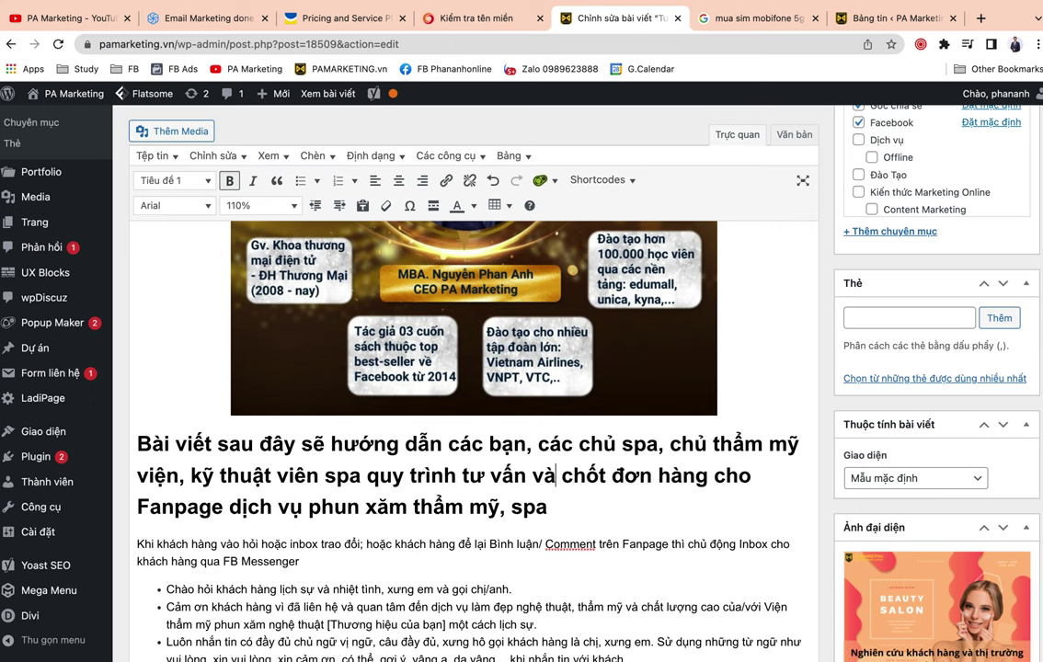
{"action": "key", "text": "BackSpace"}
{"action": "key", "text": "BackSpace"}
{"action": "key", "text": "BackSpace"}
{"action": "type", "text": "trên"}
Step: Insert "cung cấp" before "dịch vụ phun xăm" in the introductory heading and end it with "..."
{"action": "left_click", "coordinate": [229, 507]}
{"action": "type", "text": "c"}
{"action": "key", "text": "BackSpace"}
{"action": "type", "text": "cung cấp idhc"}
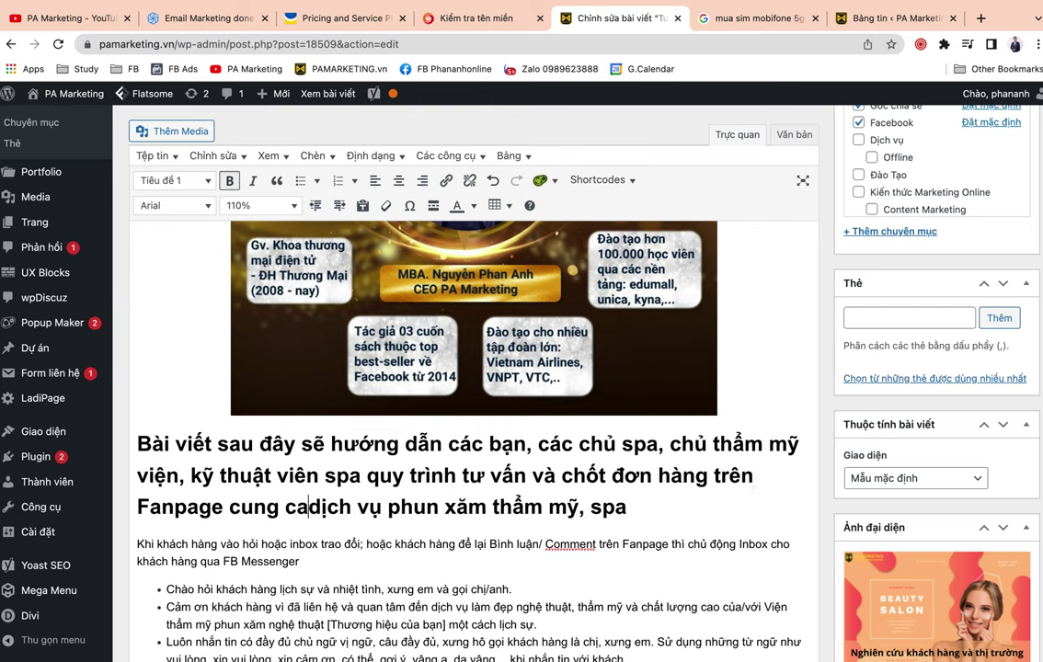
{"action": "key", "text": "BackSpace"}
{"action": "key", "text": "BackSpace"}
{"action": "key", "text": "BackSpace"}
{"action": "key", "text": "BackSpace"}
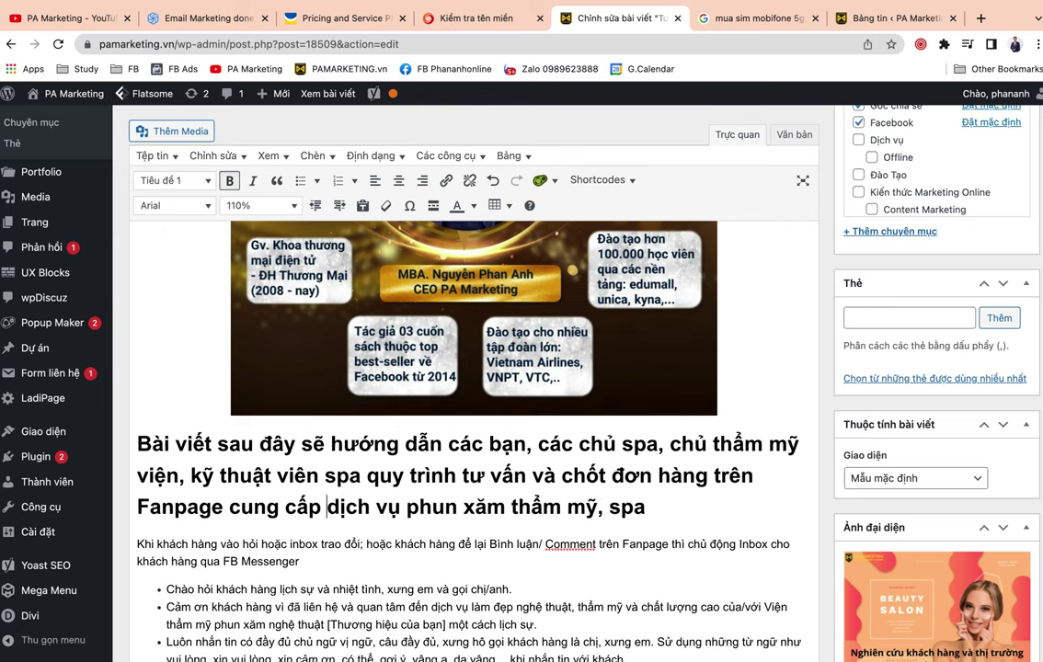
{"action": "left_click", "coordinate": [658, 508]}
{"action": "type", "text": ".."}
Step: Change the whole introductory heading below the banner image to the Tiêu đề 2 style
{"action": "left_click_drag", "start_coordinate": [664, 509], "coordinate": [138, 452]}
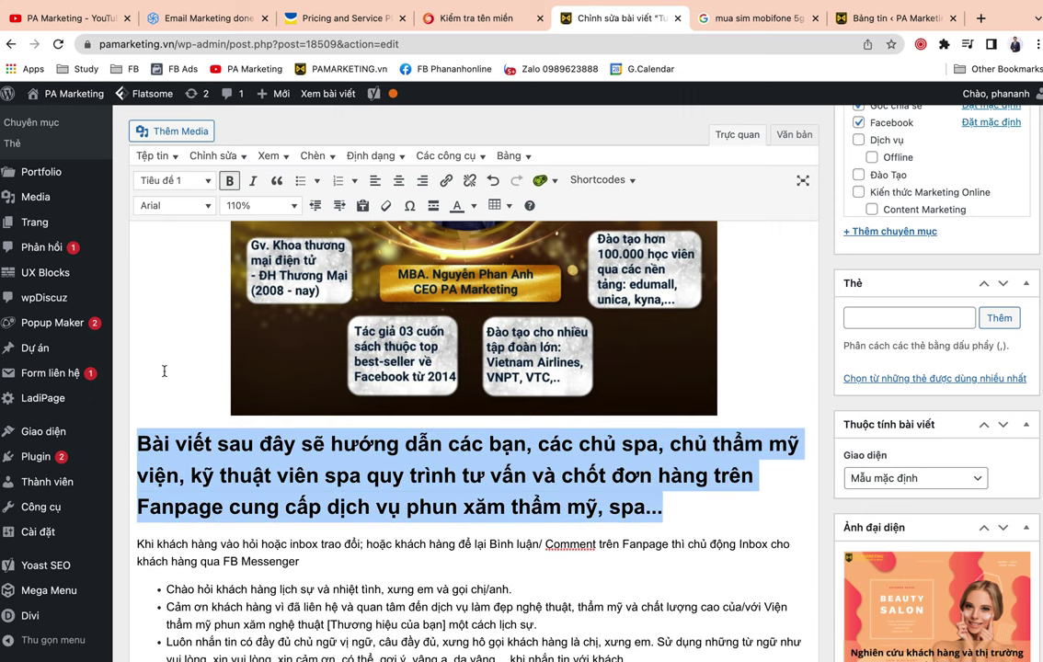
{"action": "left_click", "coordinate": [171, 180]}
{"action": "left_click", "coordinate": [213, 254]}
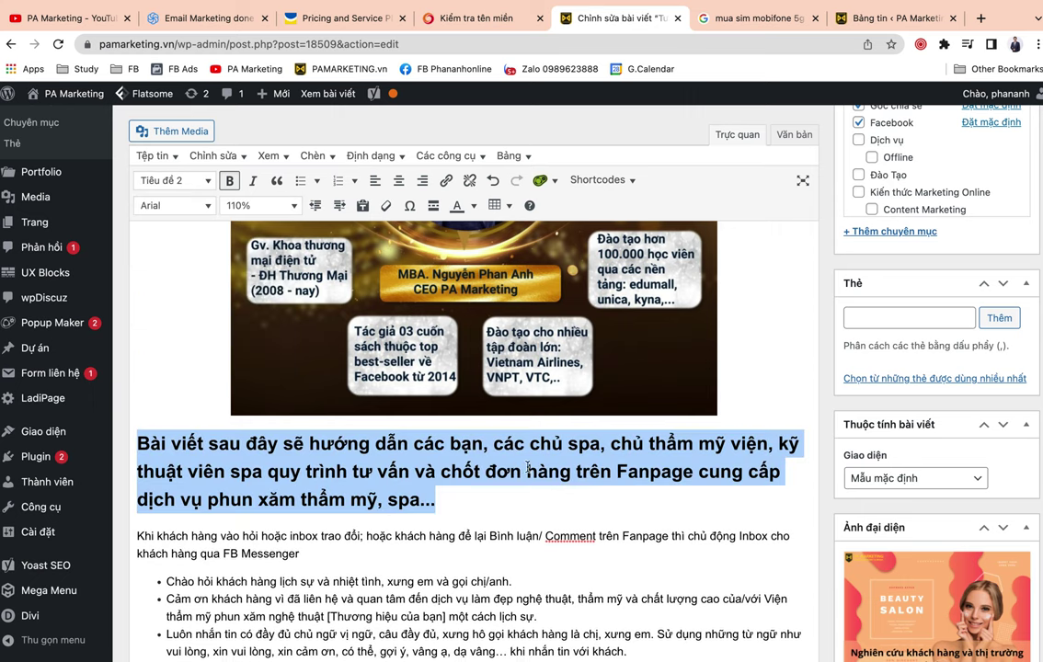
Step: Make "phun môi, phun mày, làm mí" bold in the bullet about which service the customer wants
{"action": "scroll", "coordinate": [482, 505], "scroll_direction": "down", "scroll_amount": 4}
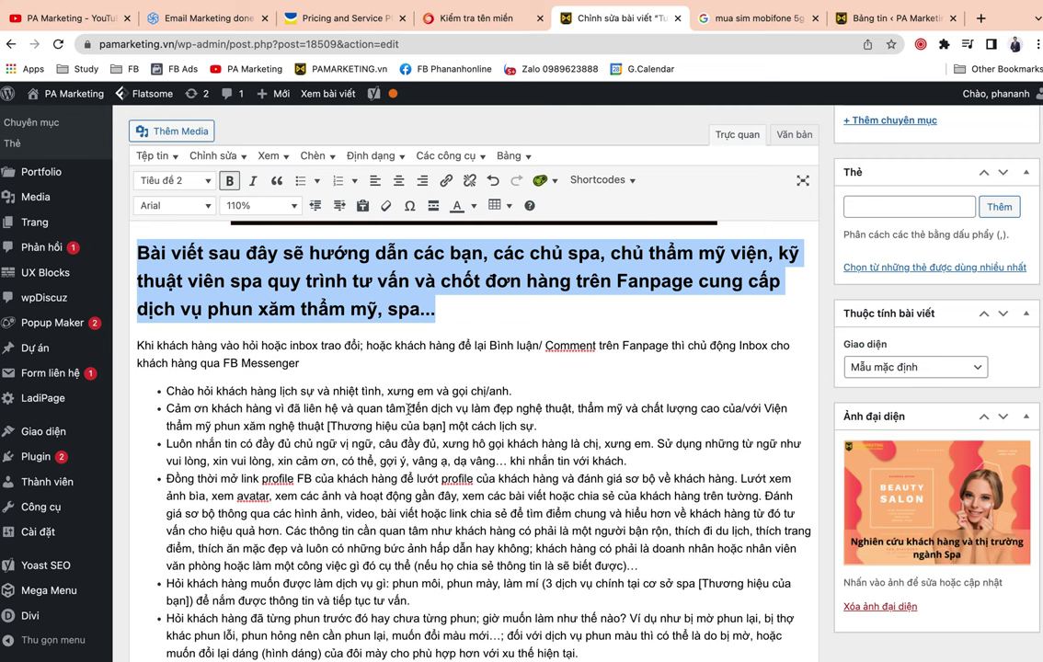
{"action": "scroll", "coordinate": [407, 408], "scroll_direction": "down", "scroll_amount": 4}
{"action": "left_click", "coordinate": [410, 408]}
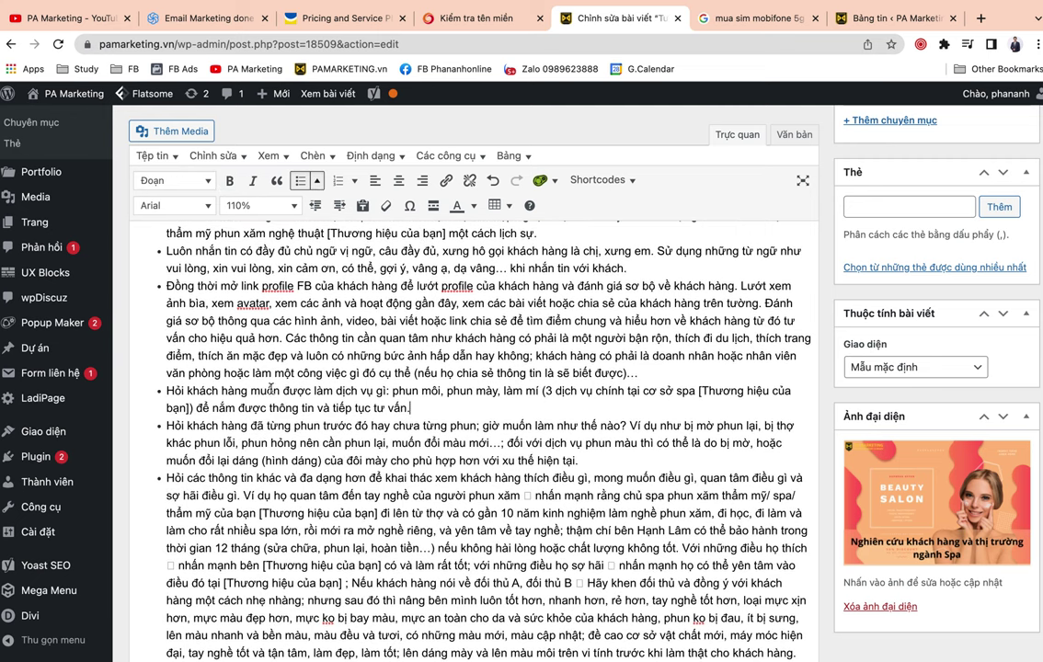
{"action": "scroll", "coordinate": [448, 398], "scroll_direction": "down", "scroll_amount": 1}
{"action": "left_click_drag", "start_coordinate": [392, 370], "coordinate": [542, 369]}
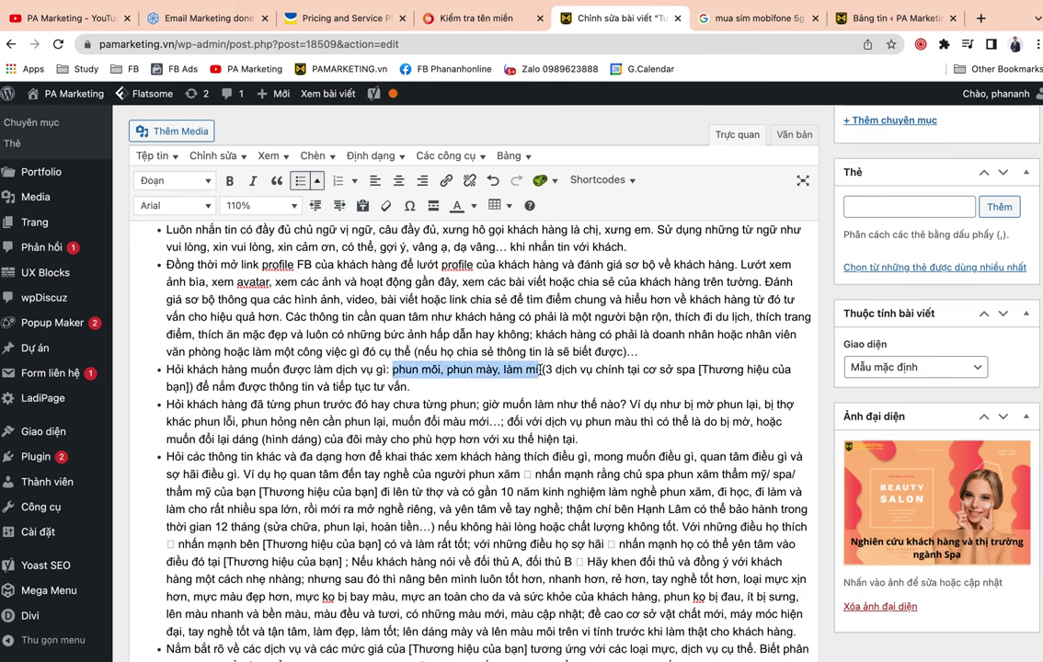
{"action": "key", "text": "super+b"}
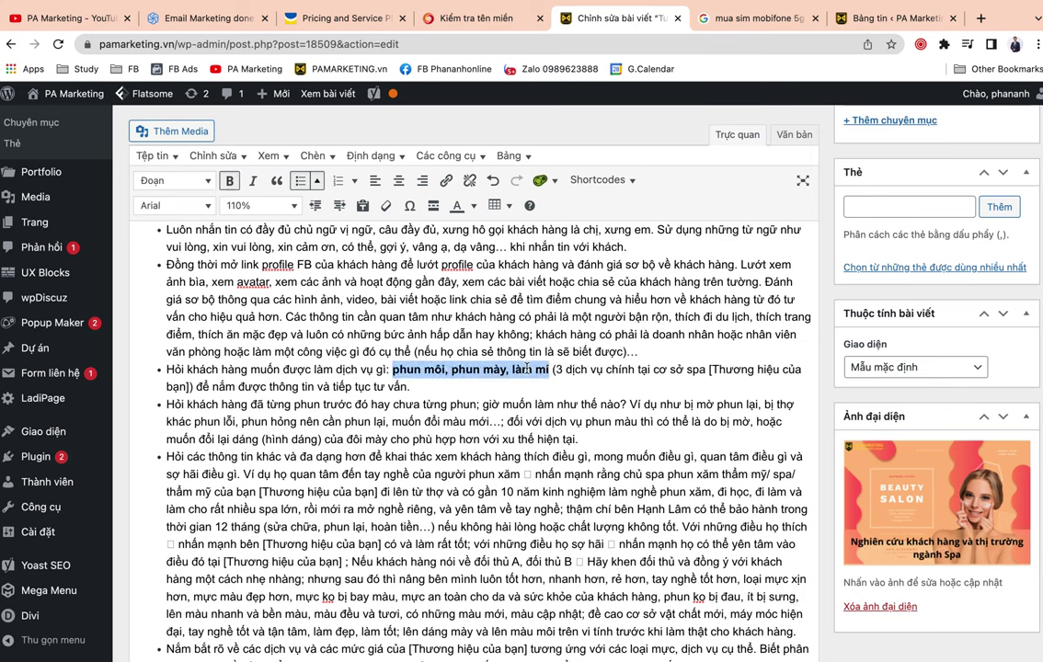
{"action": "left_click", "coordinate": [186, 189]}
{"action": "key", "text": "Escape"}
{"action": "left_click", "coordinate": [546, 421]}
Step: Review the remaining bullets, the title and banner image, the closing contact section and the Yoast SEO fields of the post
{"action": "scroll", "coordinate": [524, 423], "scroll_direction": "down", "scroll_amount": 2}
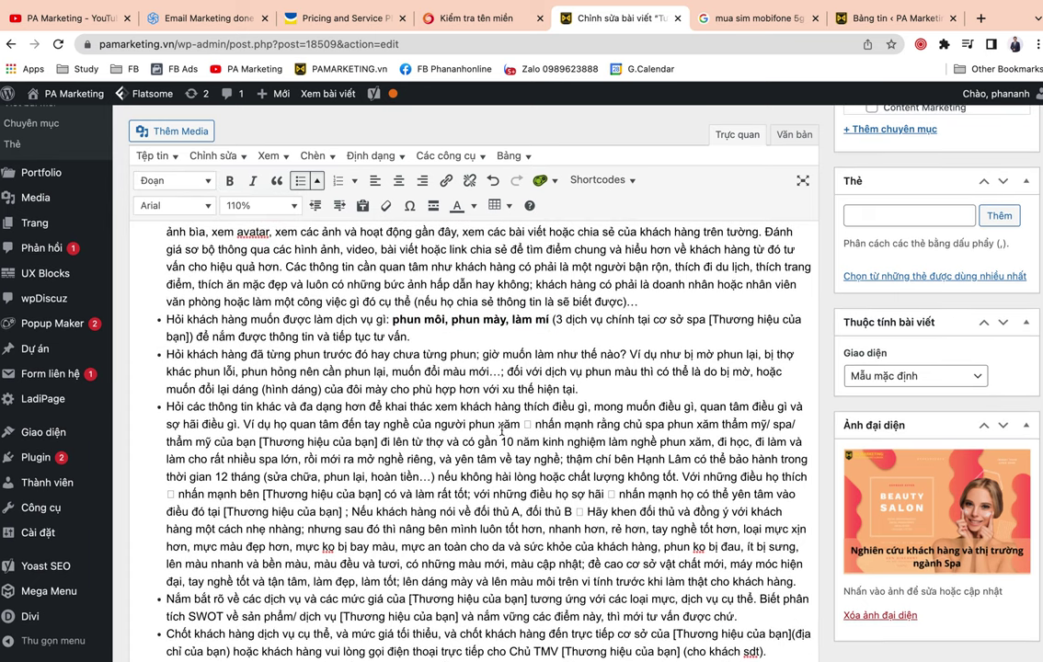
{"action": "scroll", "coordinate": [508, 432], "scroll_direction": "down", "scroll_amount": 10}
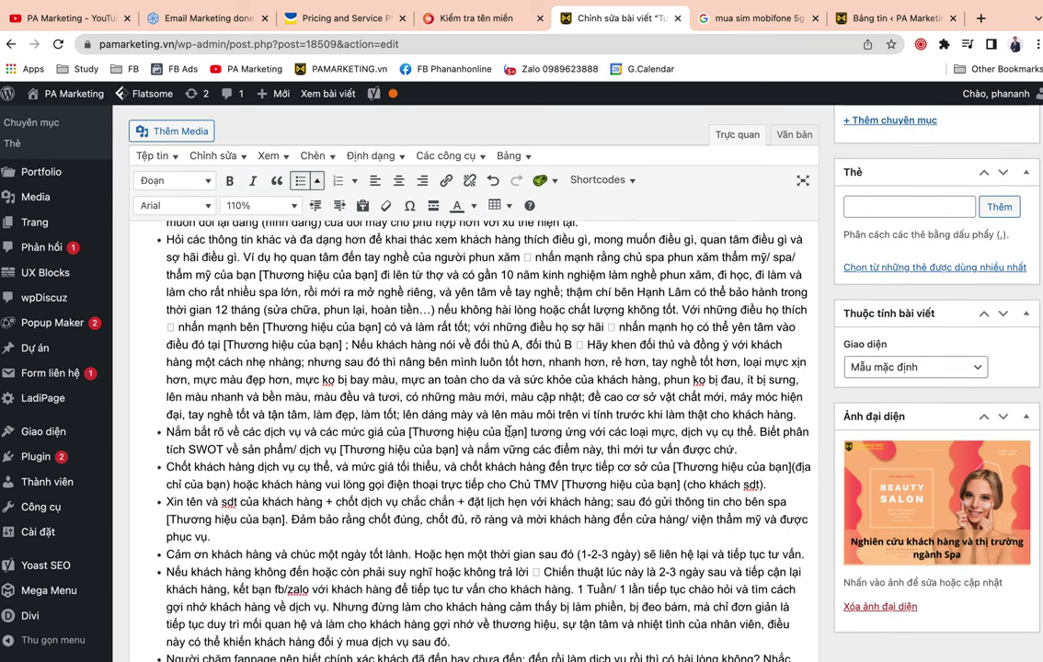
{"action": "scroll", "coordinate": [509, 430], "scroll_direction": "down", "scroll_amount": 1}
{"action": "scroll", "coordinate": [508, 431], "scroll_direction": "up", "scroll_amount": 20}
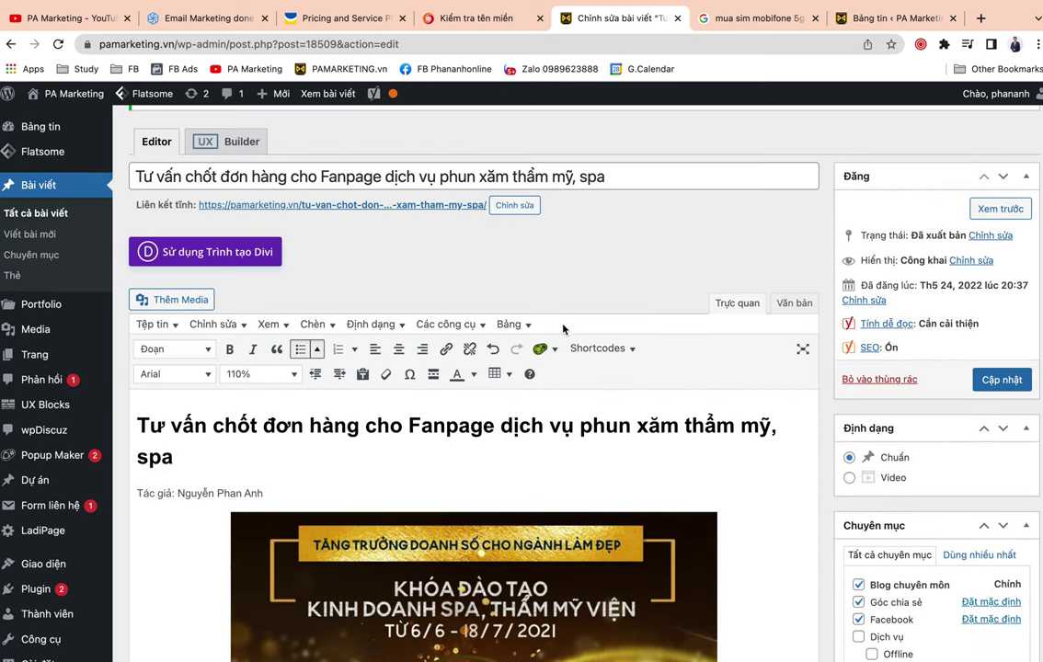
{"action": "scroll", "coordinate": [919, 497], "scroll_direction": "down", "scroll_amount": 10}
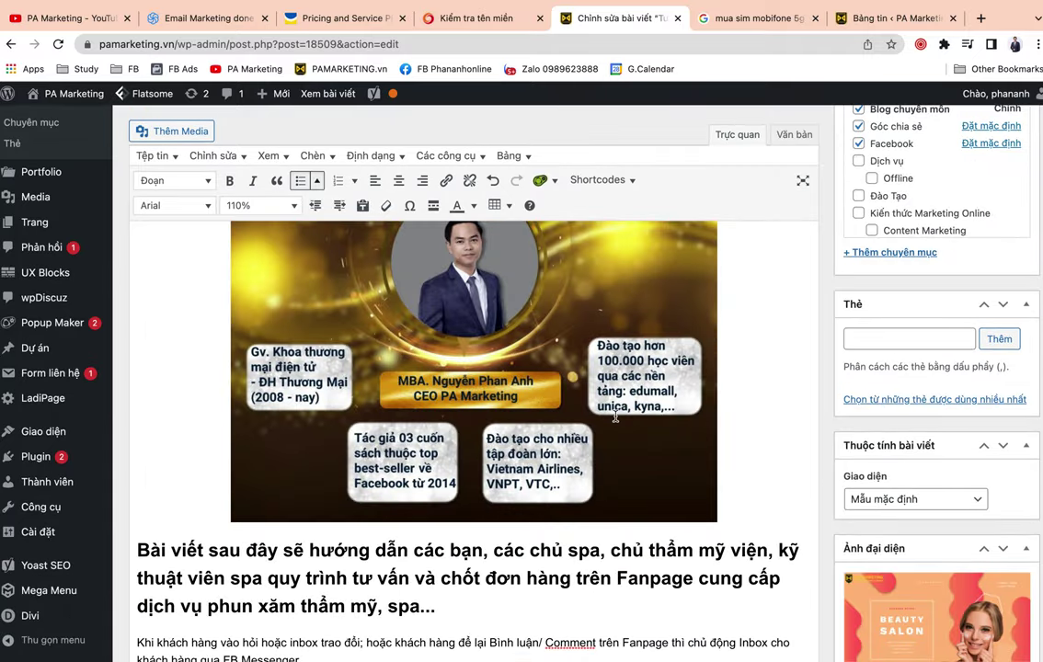
{"action": "left_click", "coordinate": [615, 416]}
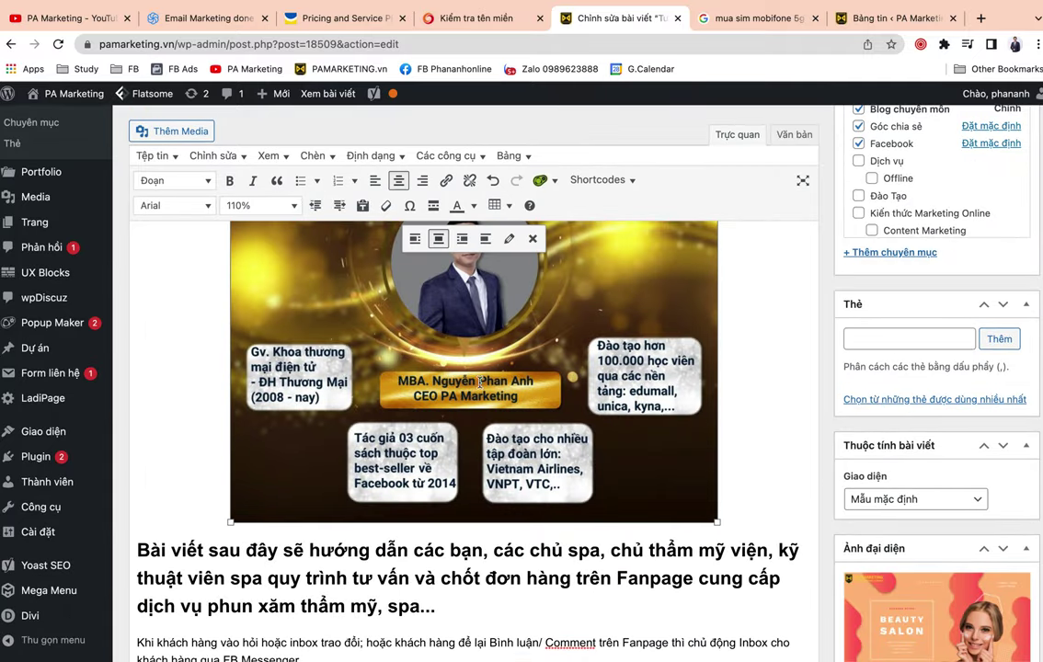
{"action": "scroll", "coordinate": [633, 454], "scroll_direction": "down", "scroll_amount": 15}
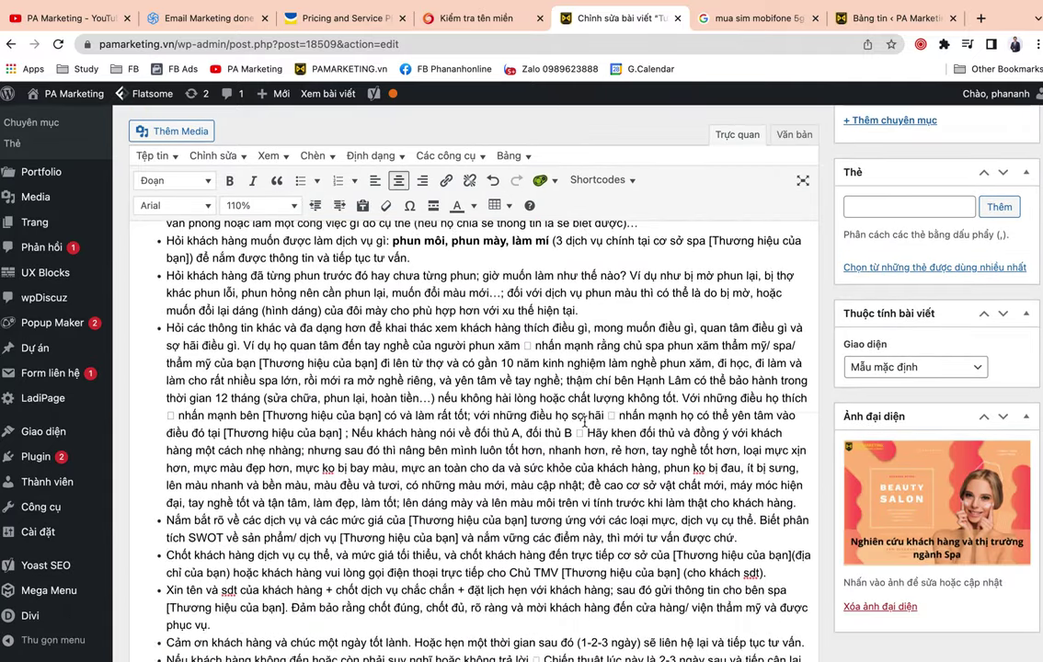
{"action": "scroll", "coordinate": [583, 421], "scroll_direction": "down", "scroll_amount": 5}
{"action": "scroll", "coordinate": [585, 420], "scroll_direction": "down", "scroll_amount": 20}
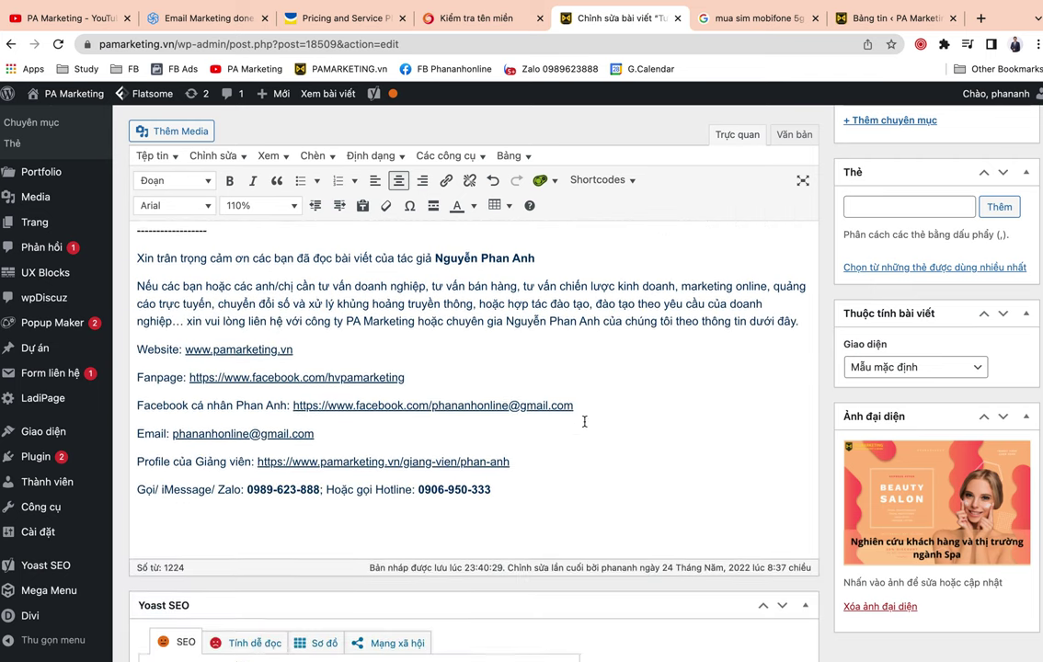
{"action": "scroll", "coordinate": [585, 425], "scroll_direction": "down", "scroll_amount": 9}
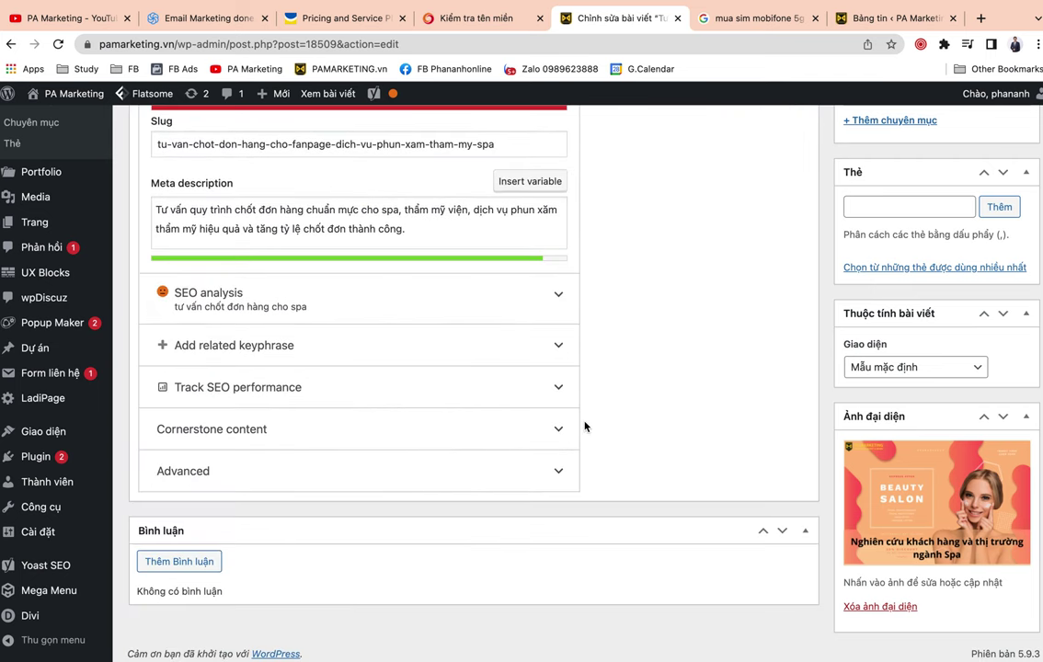
Step: Update the published post with the edits and switch to Microsoft PowerPoint
{"action": "scroll", "coordinate": [726, 383], "scroll_direction": "up", "scroll_amount": 15}
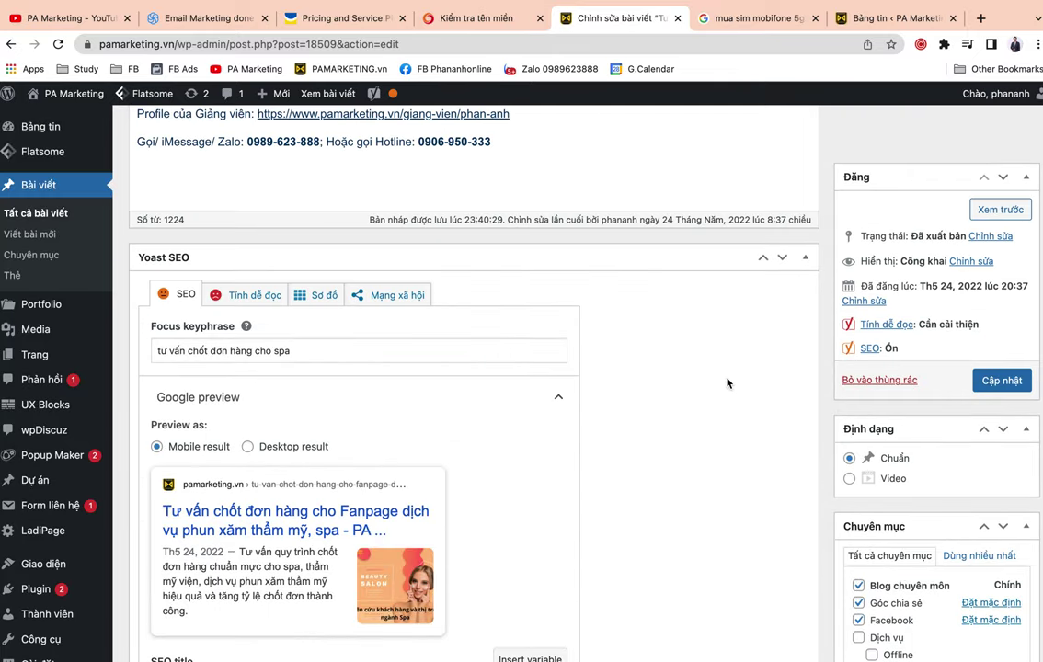
{"action": "left_click", "coordinate": [1002, 340]}
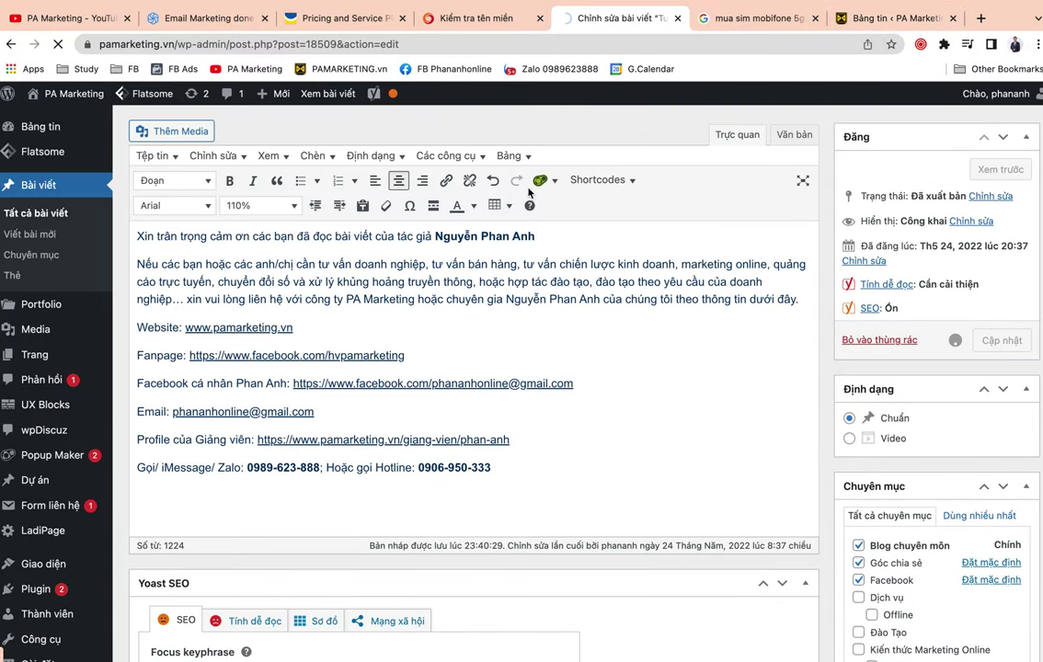
{"action": "key", "text": "super+Tab"}
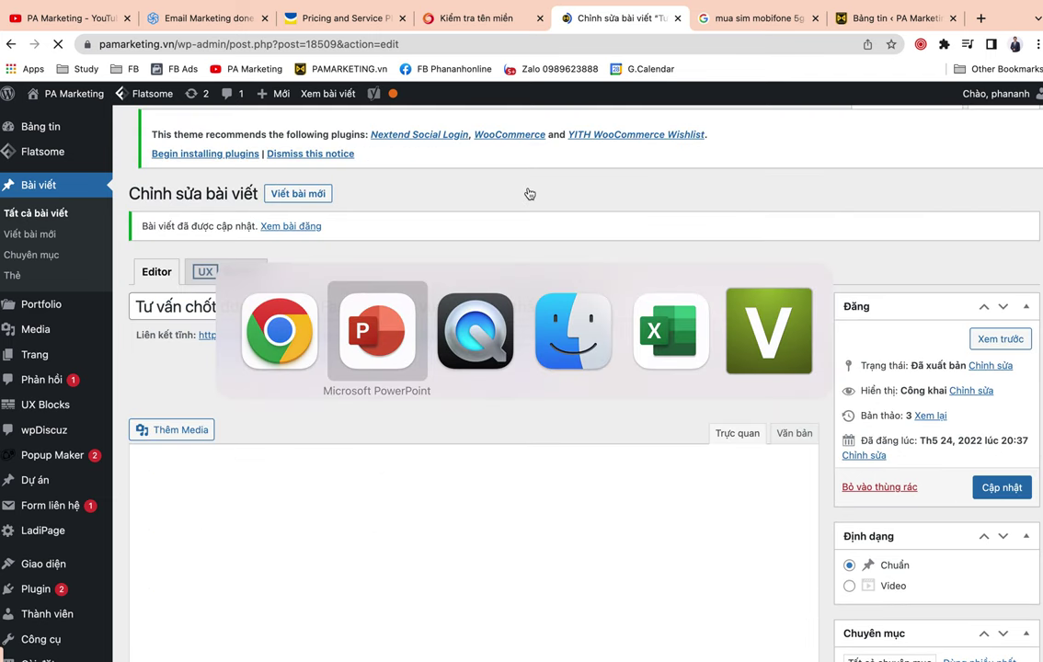